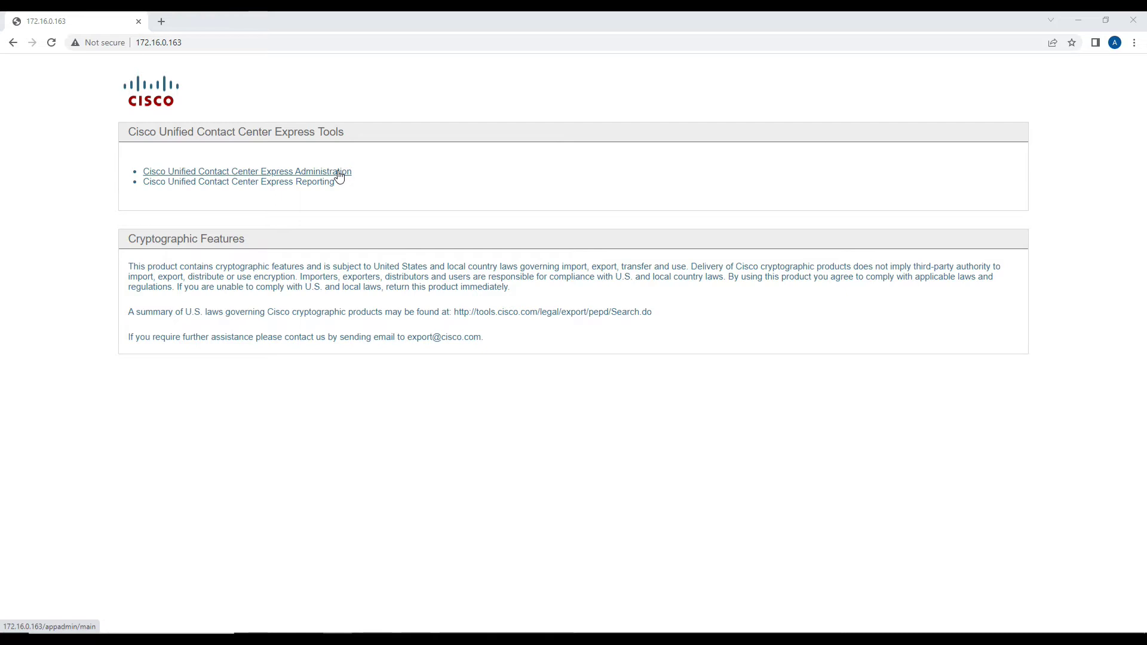
Log in to CCX Administration as Administrator with the account password.
{"action": "left_click", "coordinate": [338, 173]}
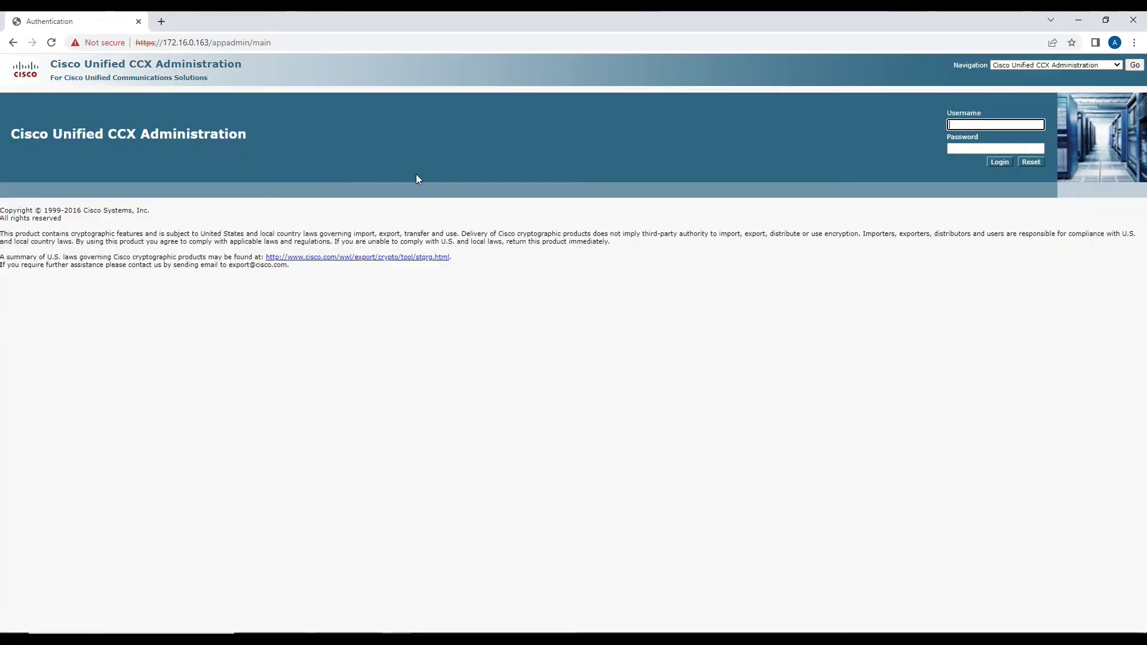
{"action": "type", "text": "Administrator"}
{"action": "key", "text": "Tab"}
{"action": "type", "text": "••••••••"}
{"action": "key", "text": "Return"}
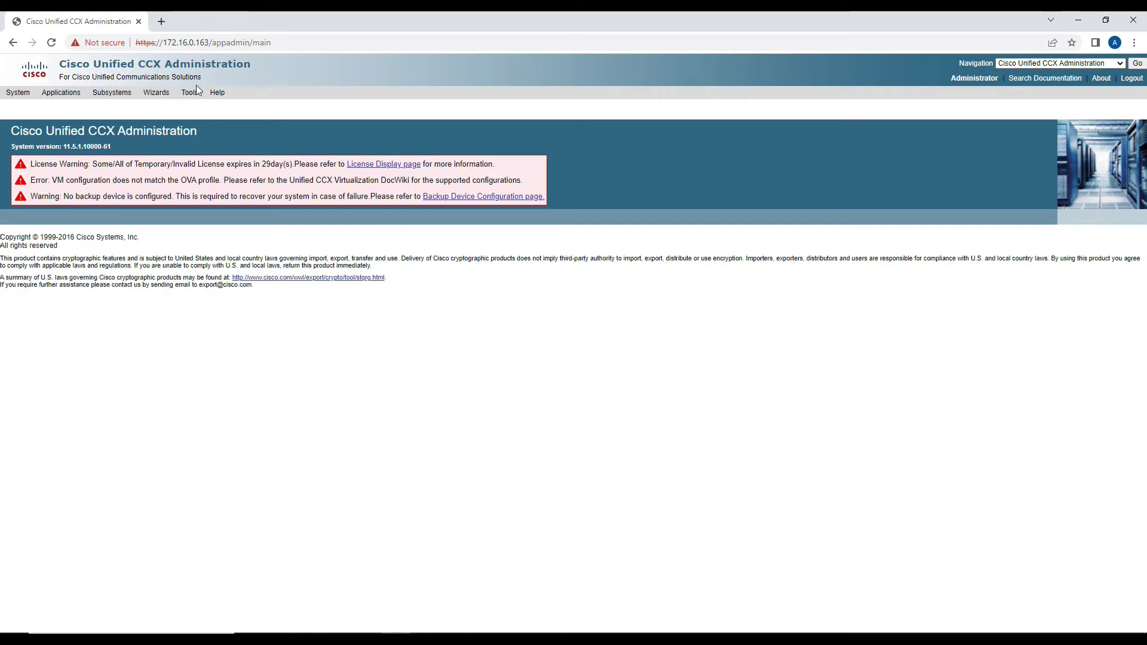
{"action": "mouse_move", "coordinate": [195, 91]}
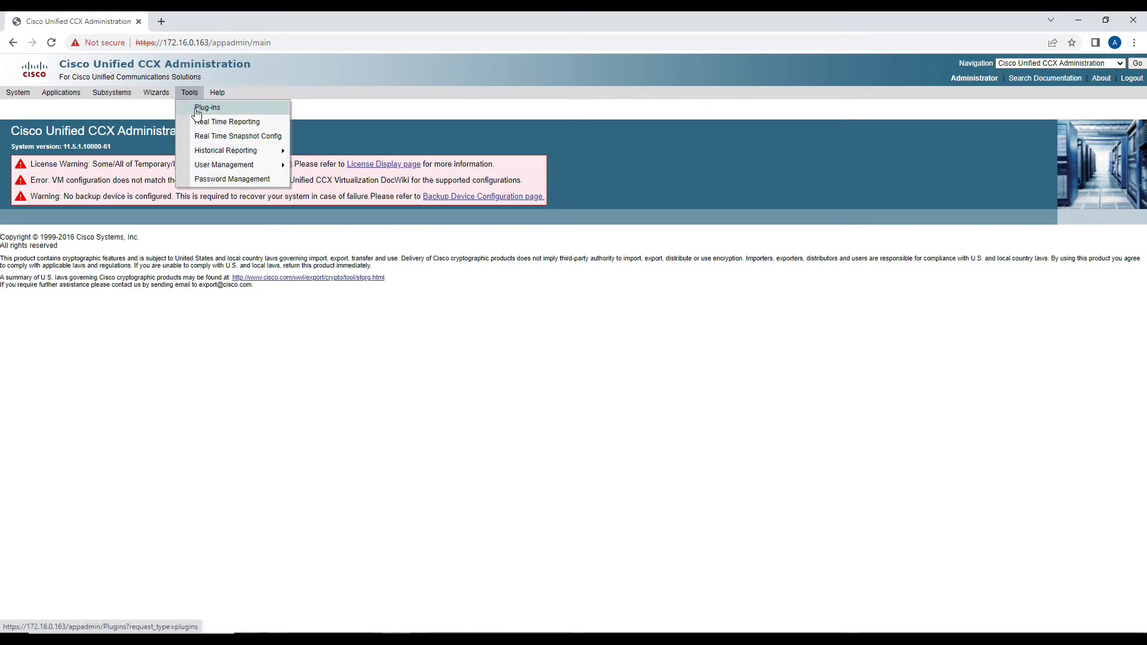
Open Tools > Plug-ins and download the Cisco Unified CCX Editor installer.
{"action": "left_click", "coordinate": [197, 111]}
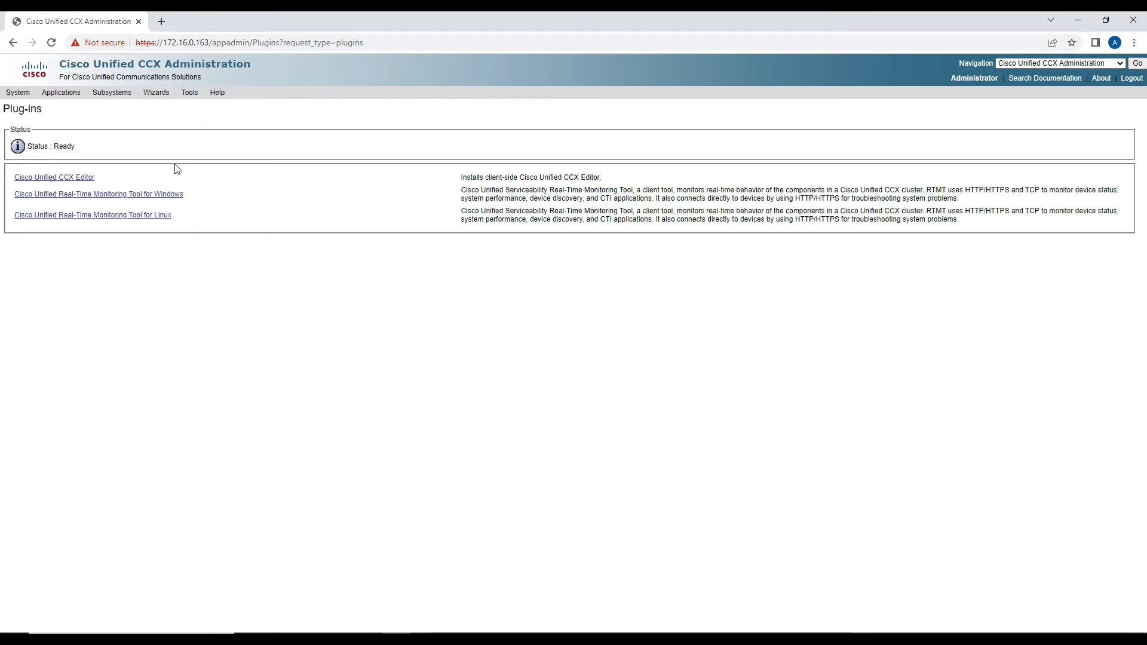
{"action": "left_click_drag", "start_coordinate": [13, 178], "coordinate": [89, 182]}
{"action": "left_click", "coordinate": [88, 184]}
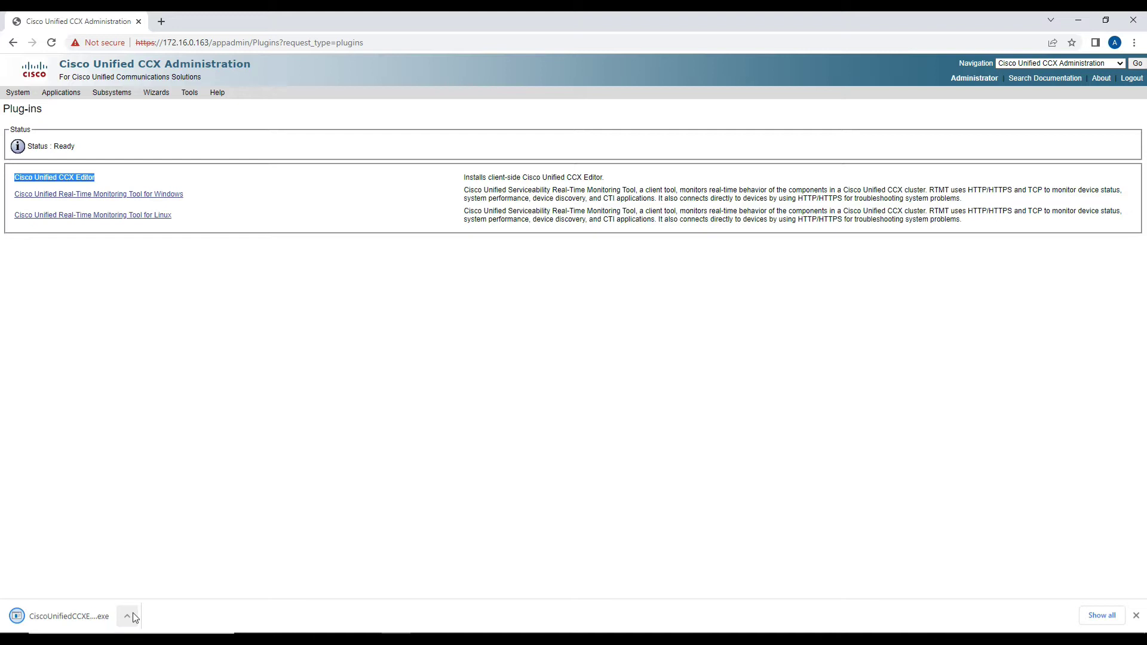
Run the downloaded Cisco Unified CCX Editor .exe from Chrome's download bar.
{"action": "left_click", "coordinate": [87, 622]}
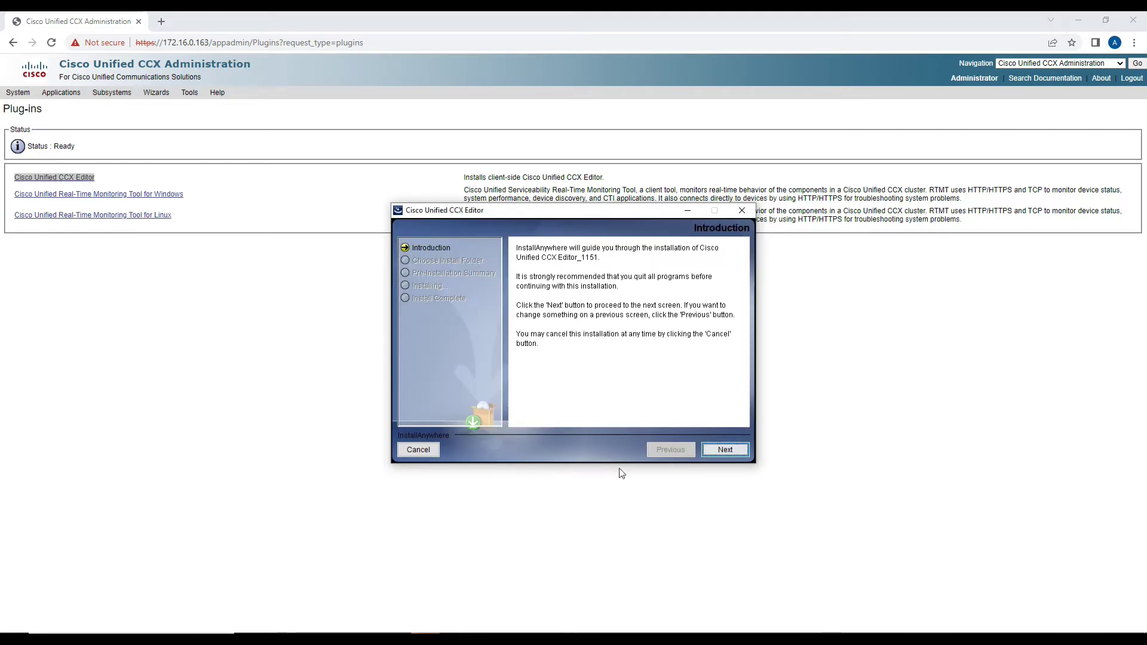
Install the Editor to the default wfavvid_1151 folder, choosing to restart the system later.
{"action": "left_click", "coordinate": [722, 451]}
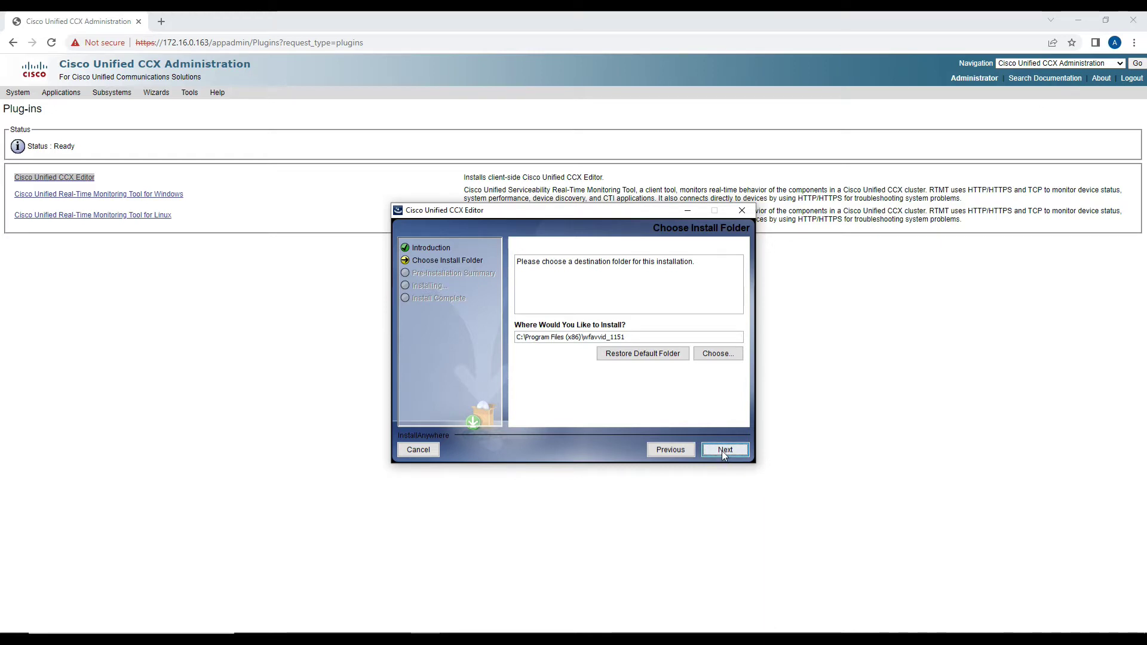
{"action": "left_click", "coordinate": [721, 451]}
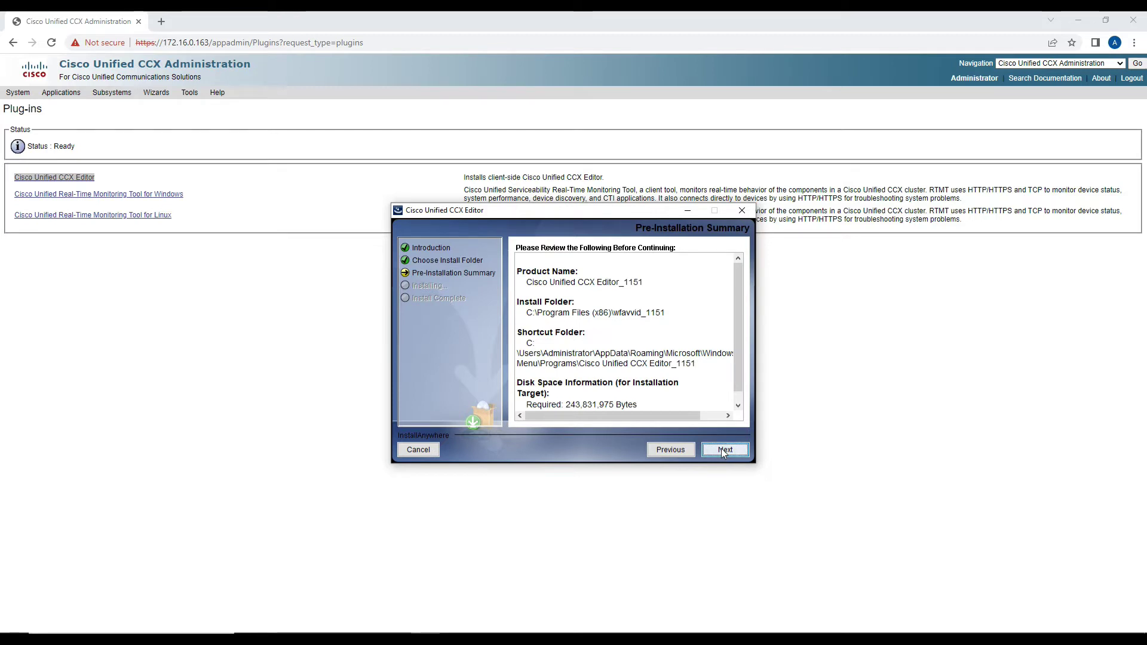
{"action": "left_click", "coordinate": [722, 449]}
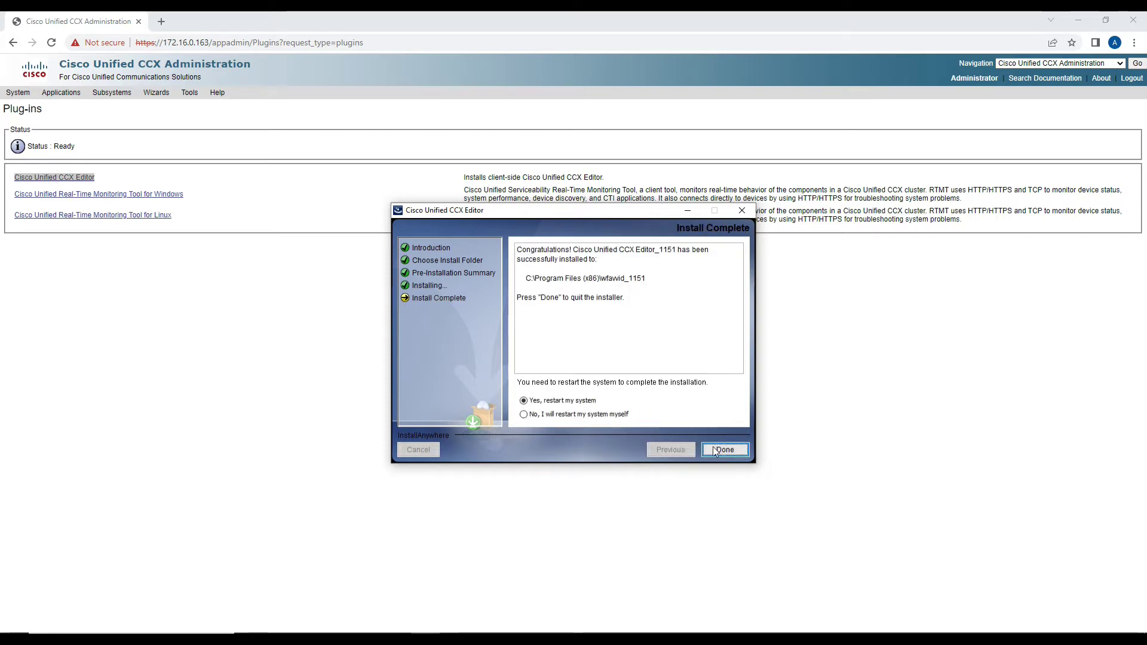
{"action": "left_click", "coordinate": [607, 415]}
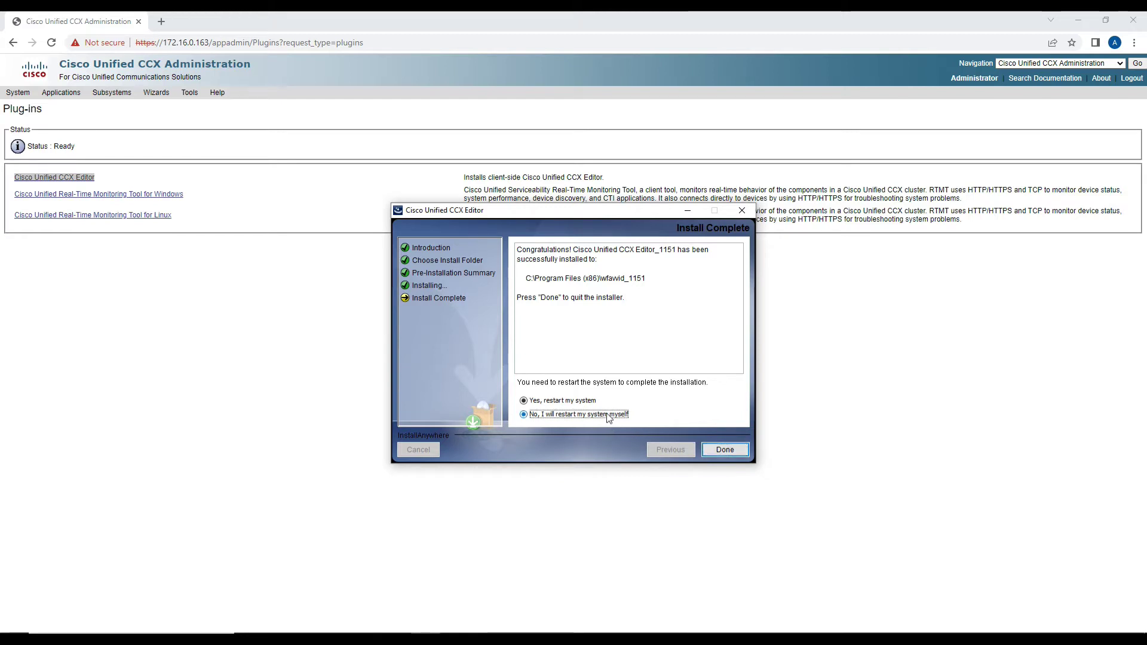
{"action": "left_click", "coordinate": [716, 450]}
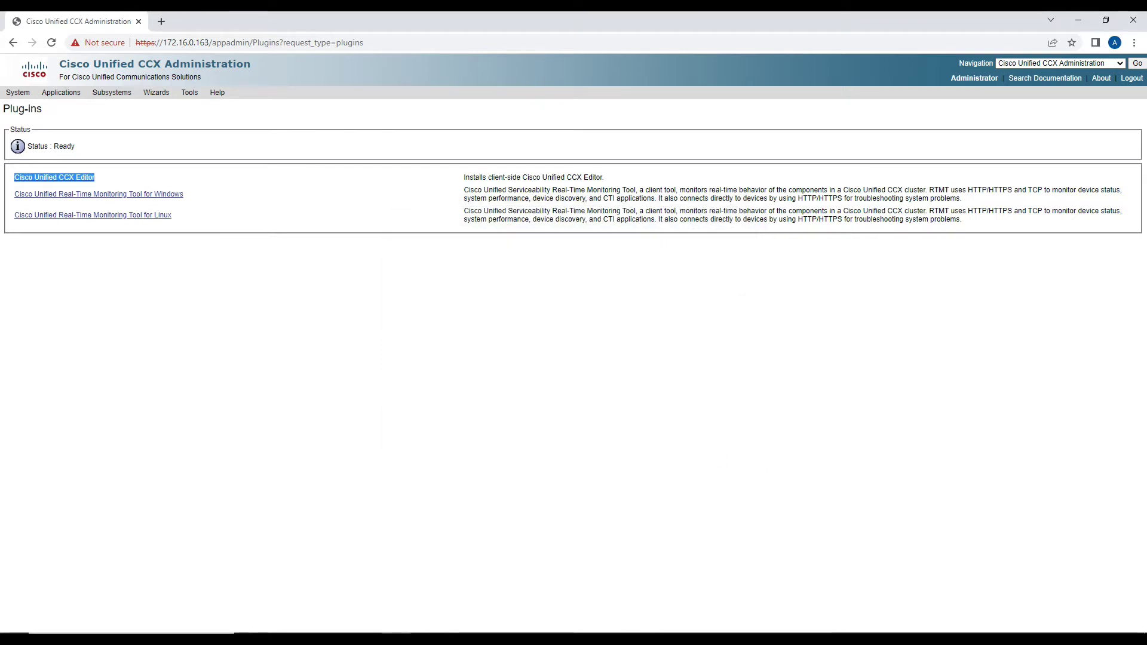
{"action": "left_click", "coordinate": [13, 638]}
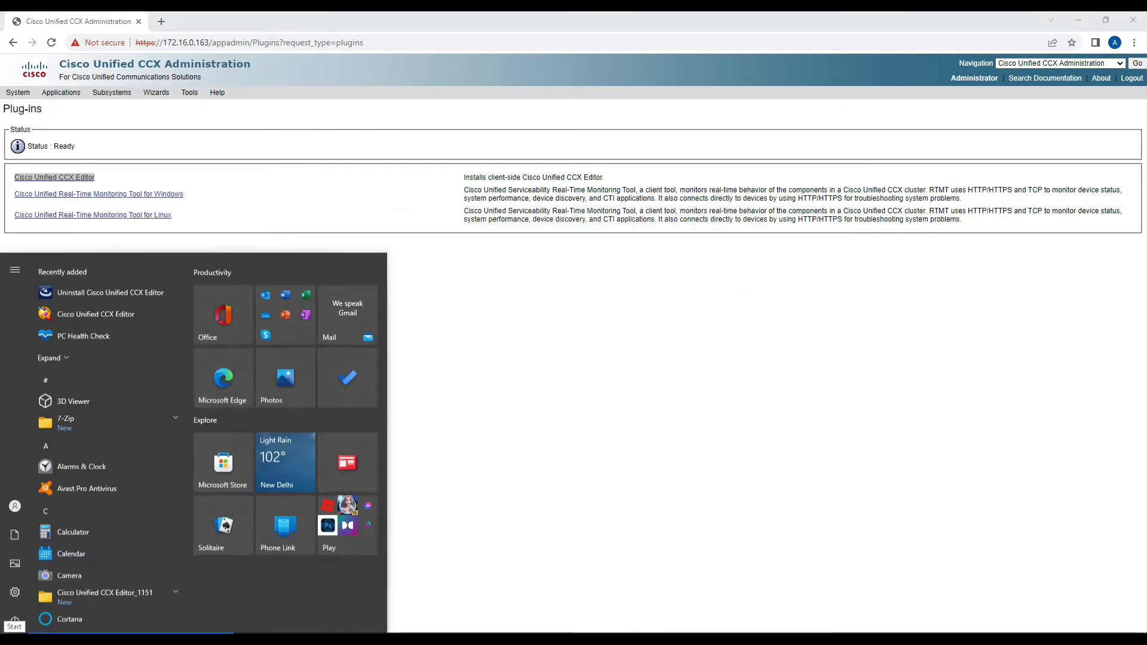
{"action": "left_click", "coordinate": [80, 309]}
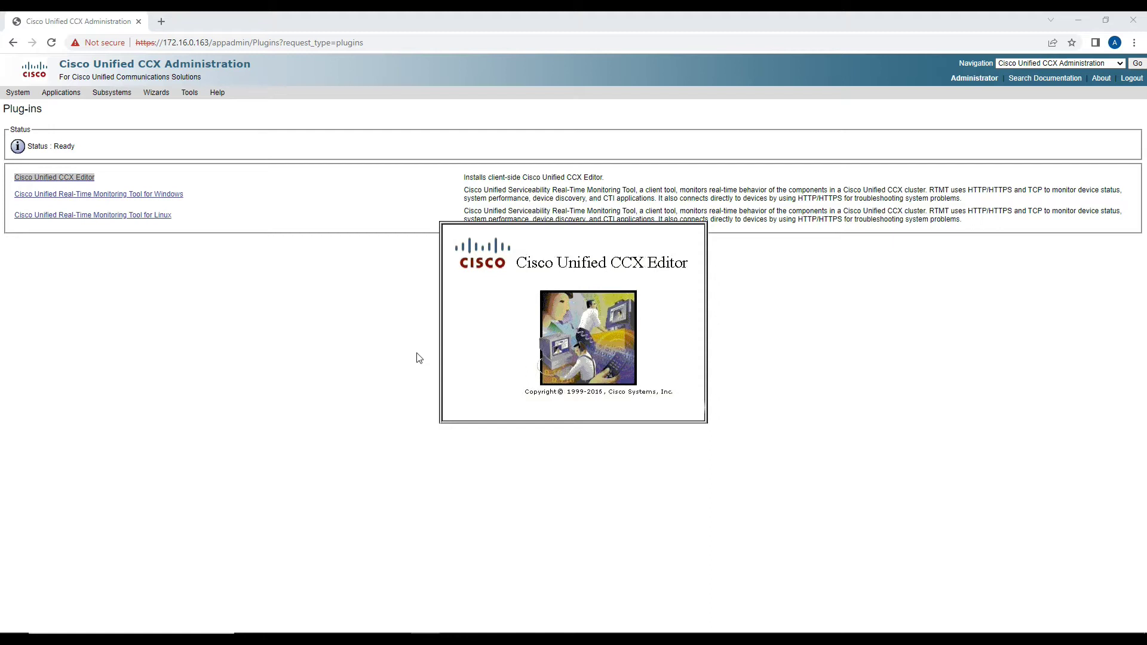
{"action": "left_click", "coordinate": [488, 340]}
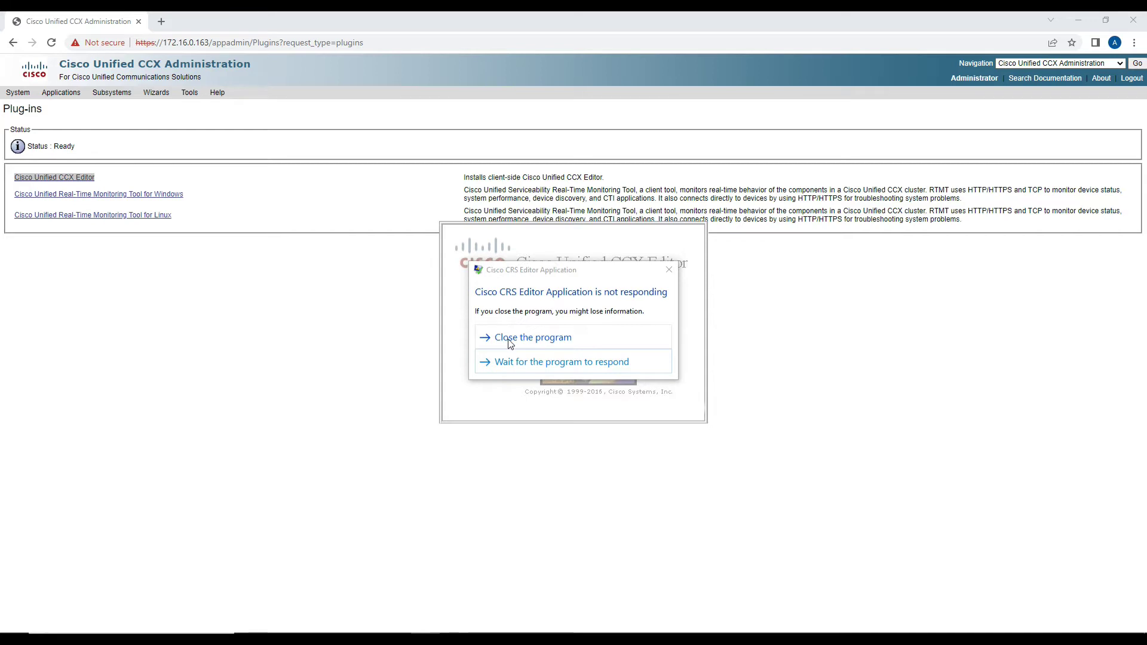
{"action": "left_click", "coordinate": [529, 337]}
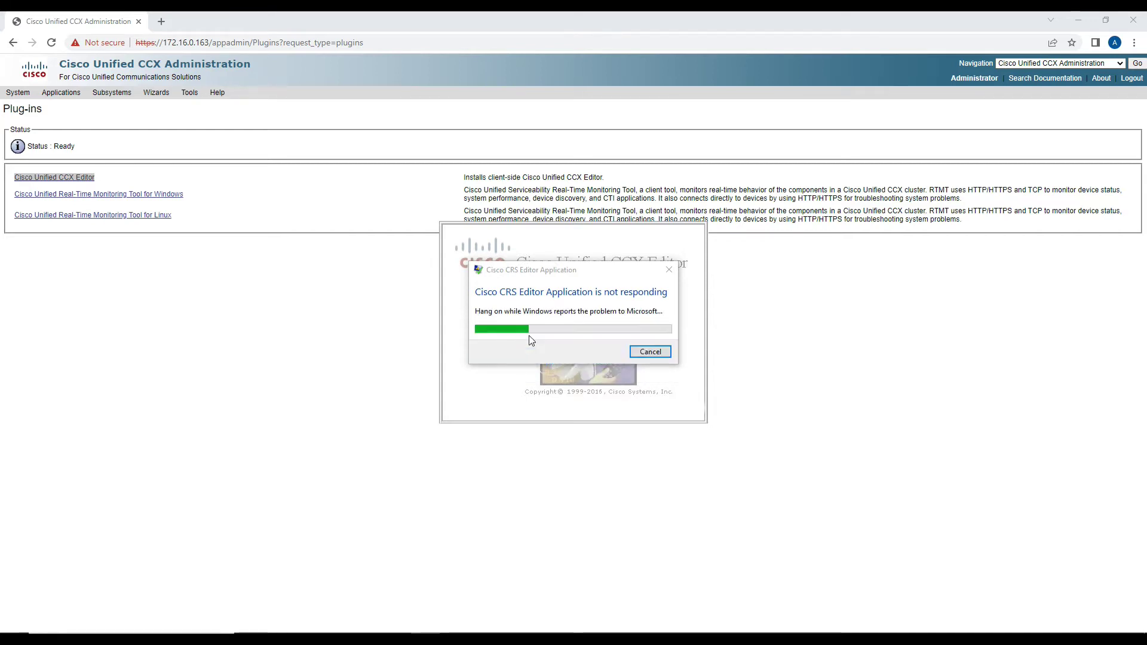
{"action": "left_click", "coordinate": [637, 352]}
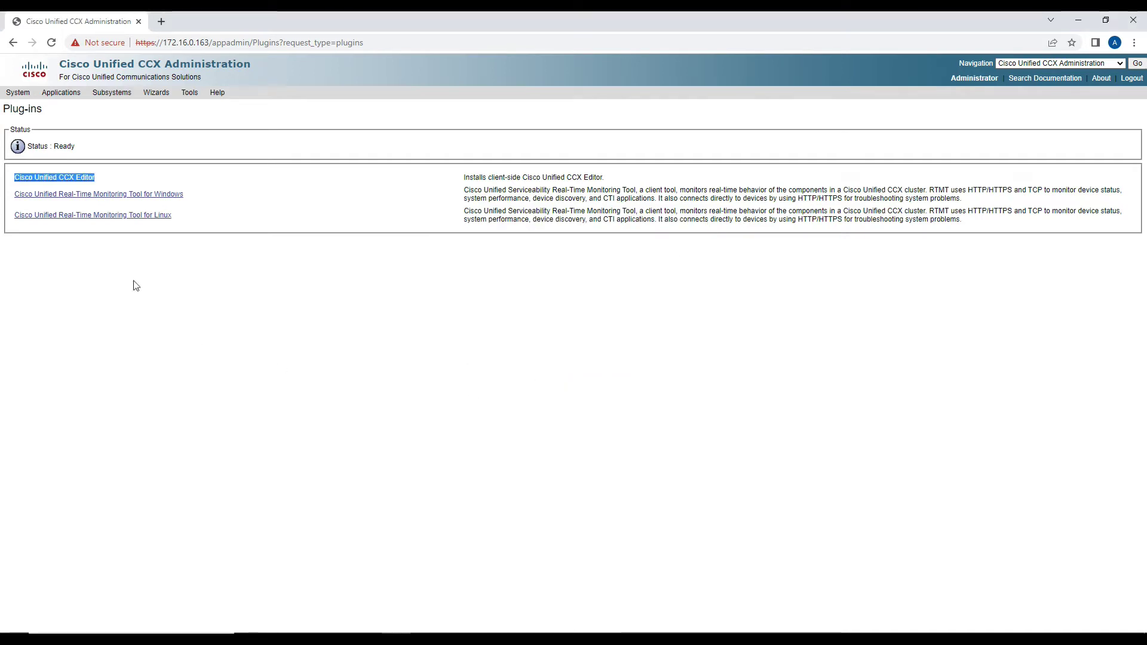
Locate the Cisco Unified CCX Editor program file from its Start menu entry.
{"action": "key", "text": "super"}
{"action": "right_click", "coordinate": [87, 312]}
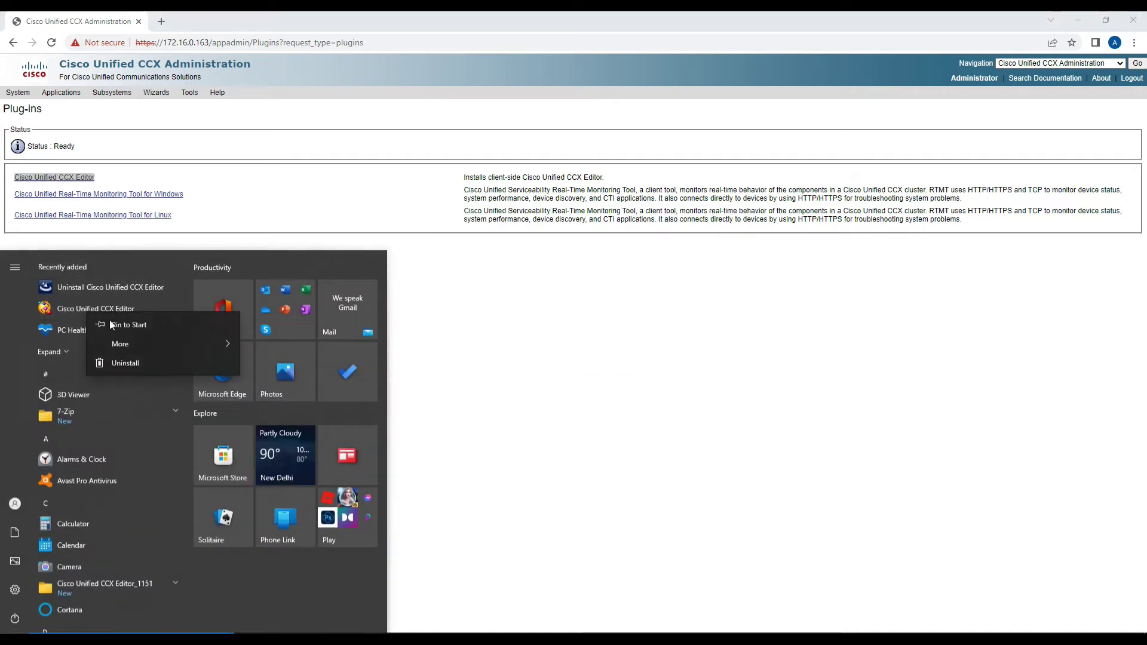
{"action": "mouse_move", "coordinate": [180, 343]}
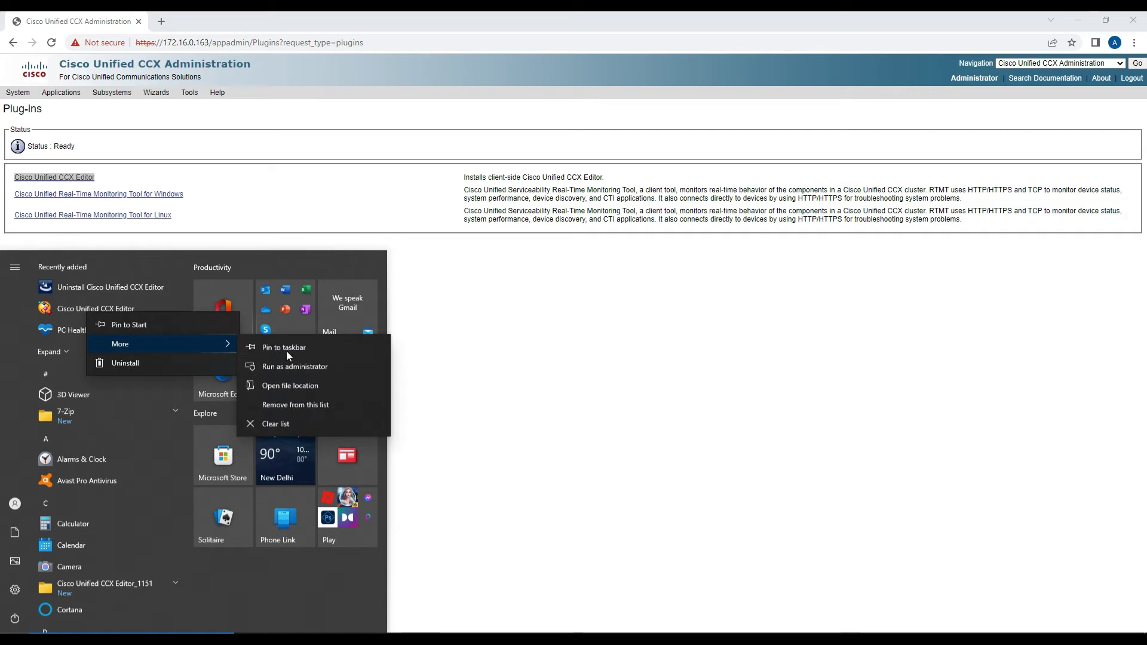
{"action": "left_click", "coordinate": [298, 385]}
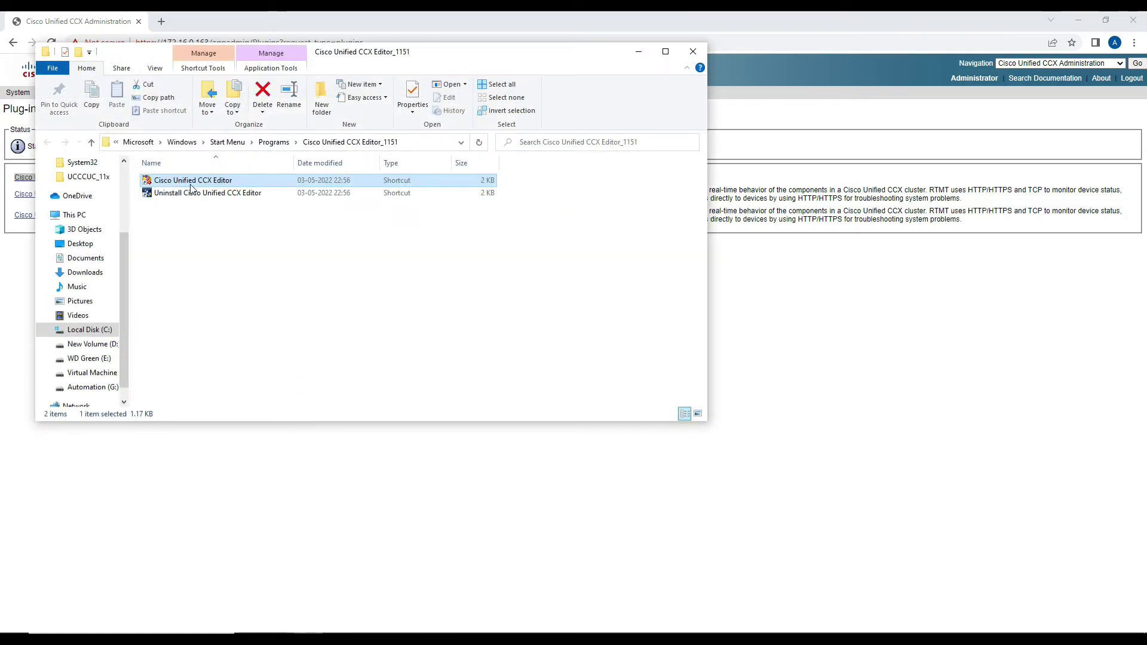
{"action": "right_click", "coordinate": [191, 187]}
{"action": "left_click", "coordinate": [209, 204]}
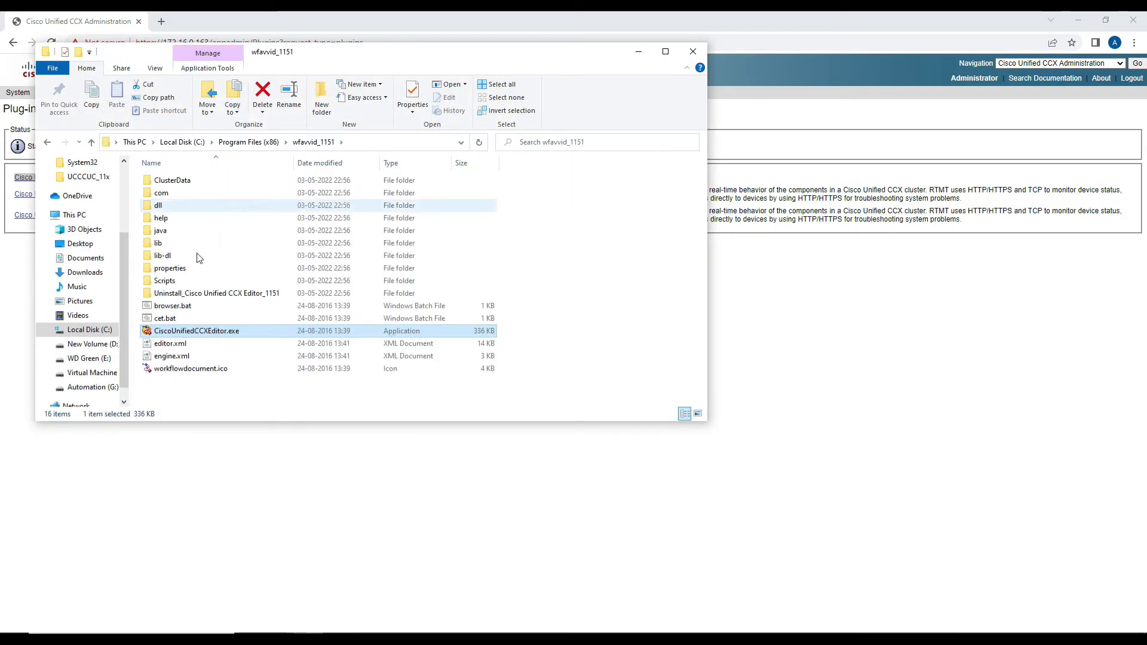
Set CiscoUnifiedCCXEditor.exe to Windows 7 compatibility mode and launch it.
{"action": "right_click", "coordinate": [188, 333]}
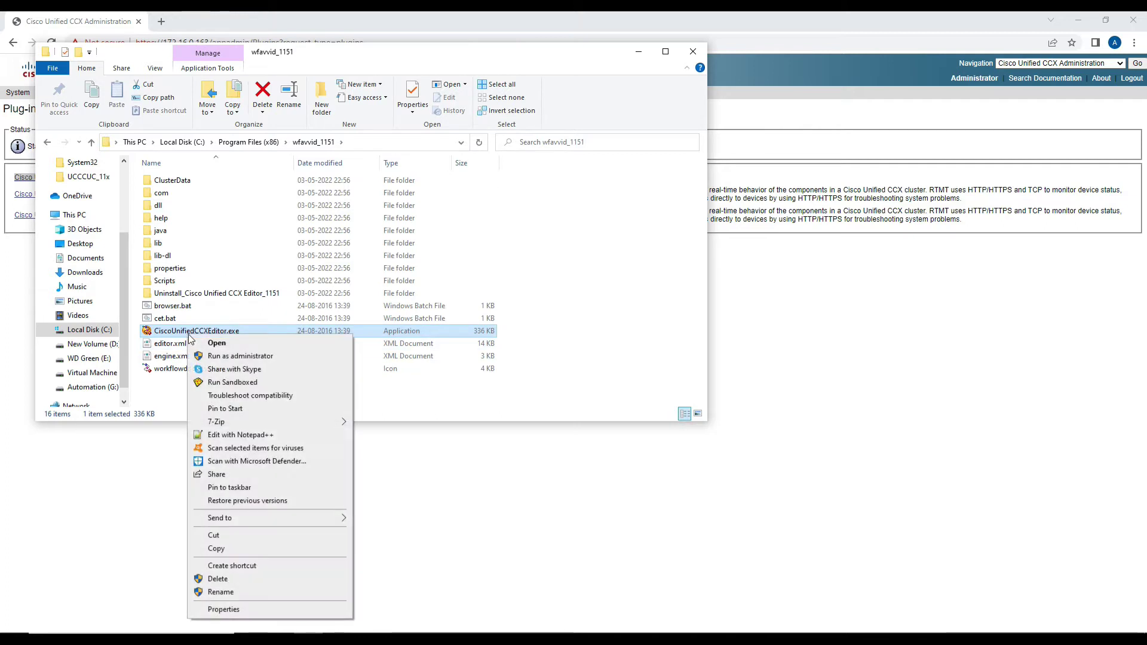
{"action": "left_click", "coordinate": [223, 609]}
{"action": "left_click", "coordinate": [245, 342]}
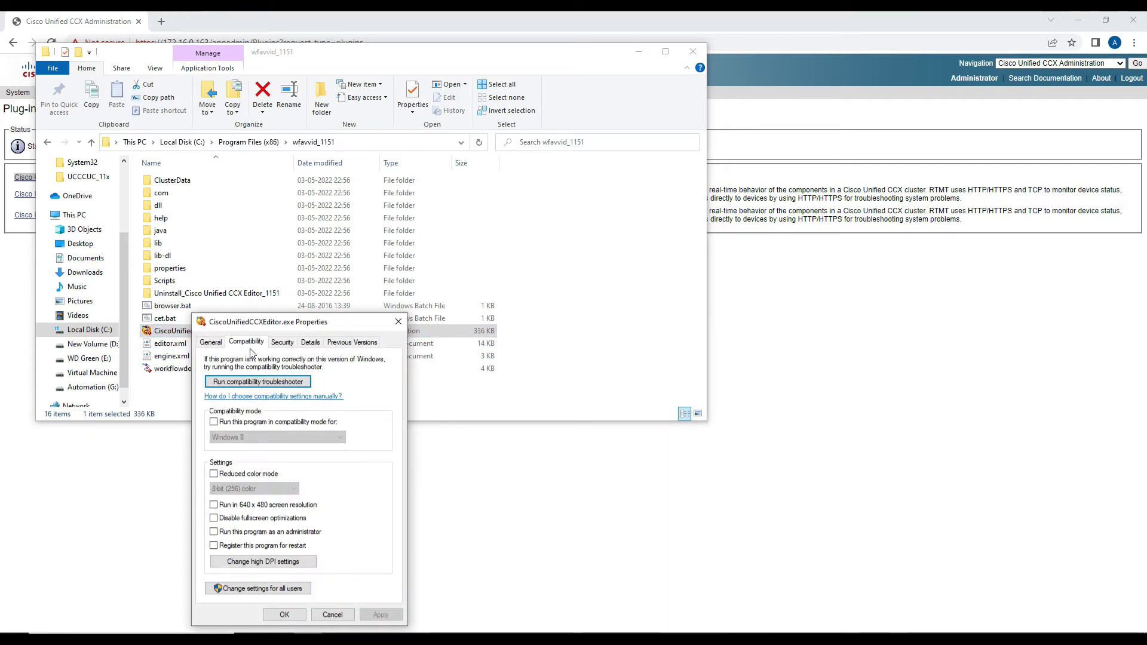
{"action": "left_click", "coordinate": [240, 422]}
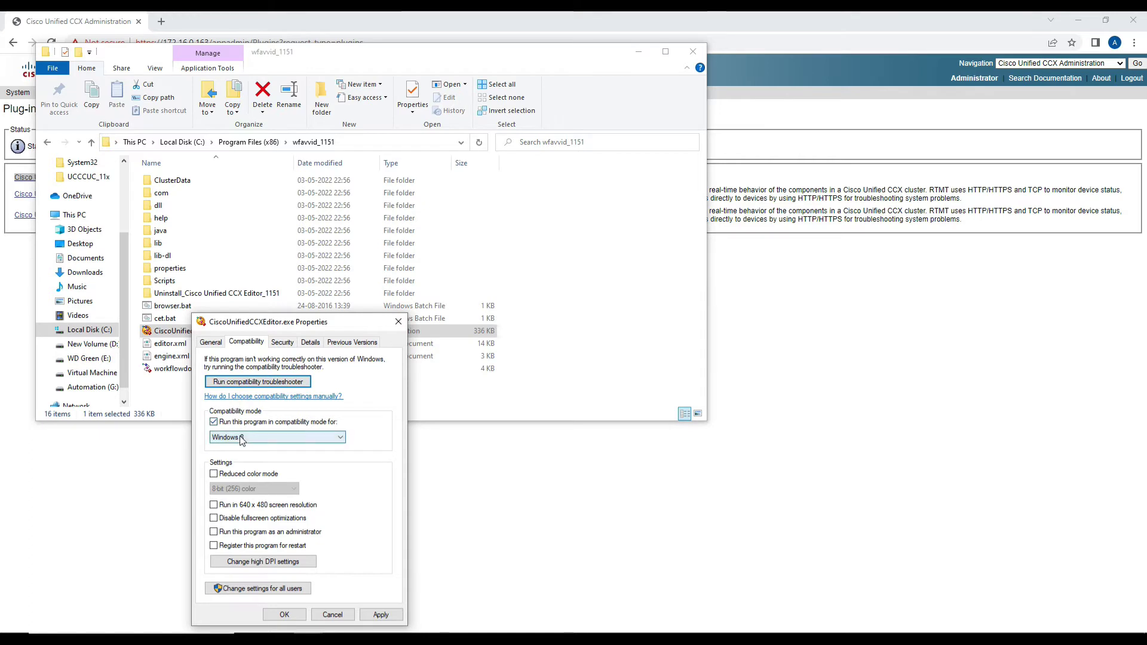
{"action": "left_click", "coordinate": [241, 437]}
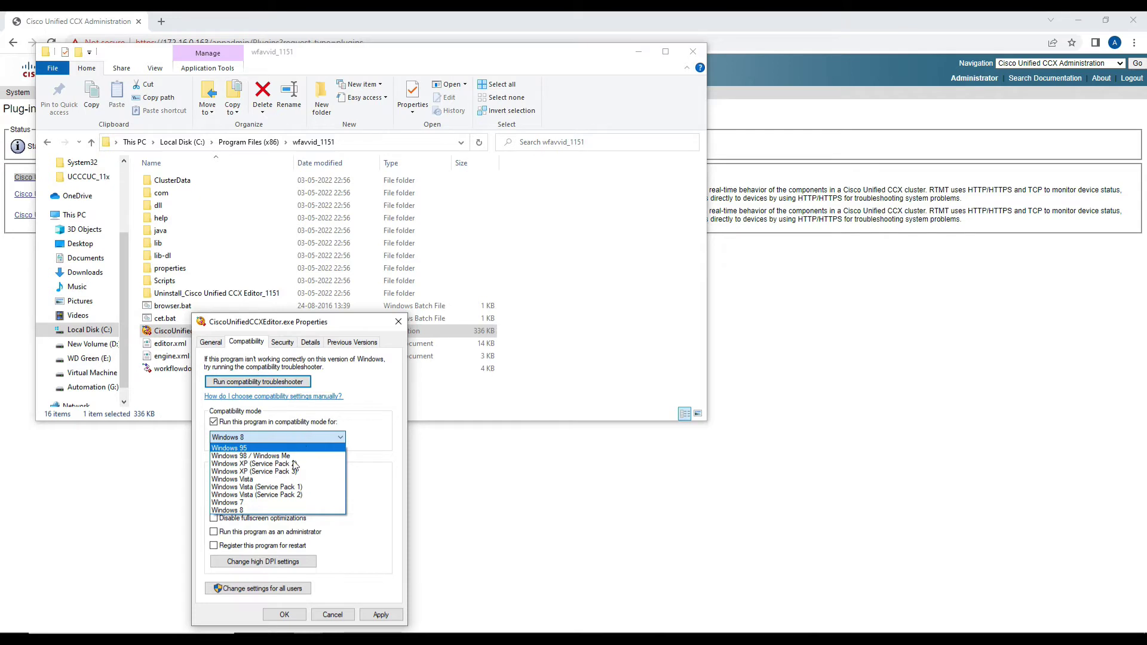
{"action": "left_click", "coordinate": [292, 502]}
{"action": "left_click", "coordinate": [378, 615]}
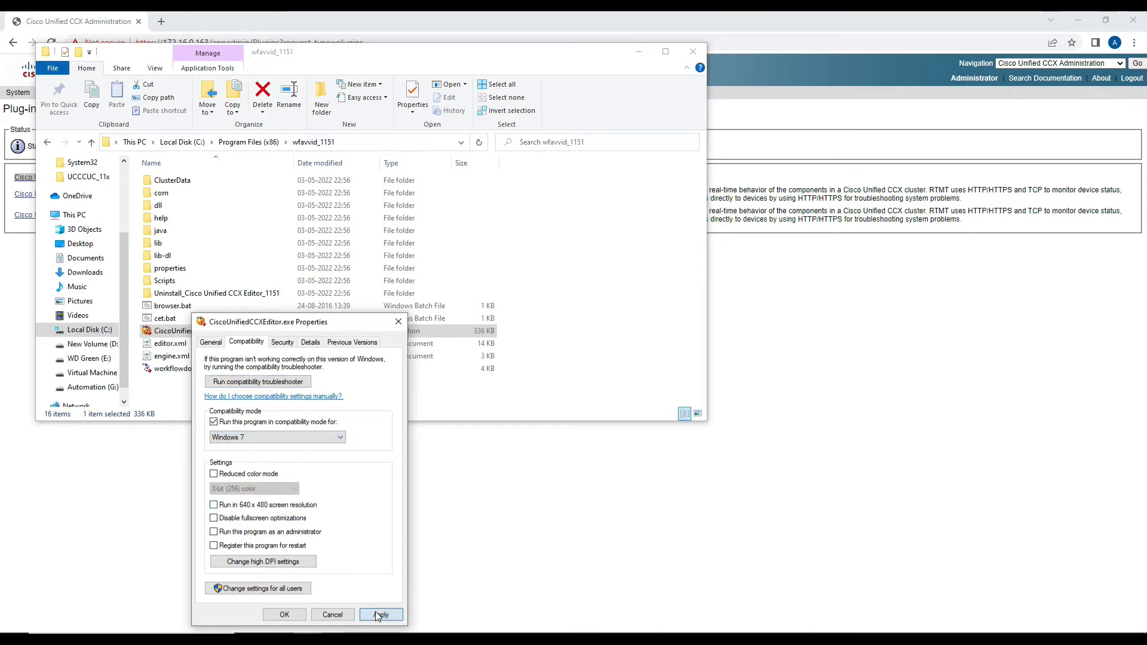
{"action": "left_click", "coordinate": [284, 615]}
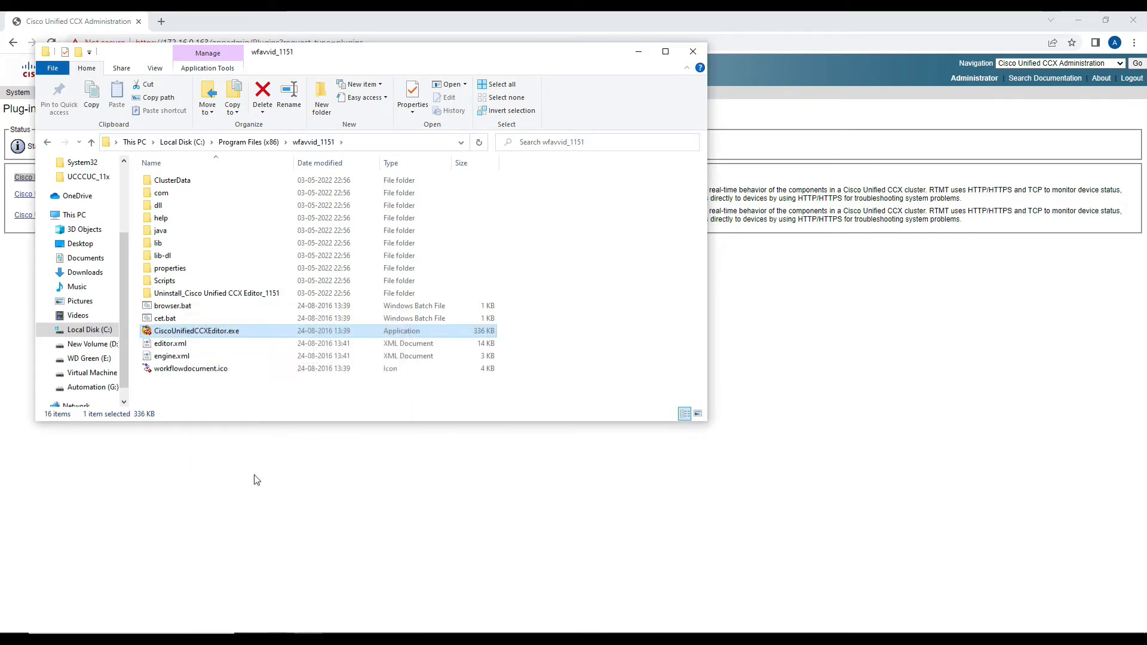
{"action": "double_click", "coordinate": [212, 332]}
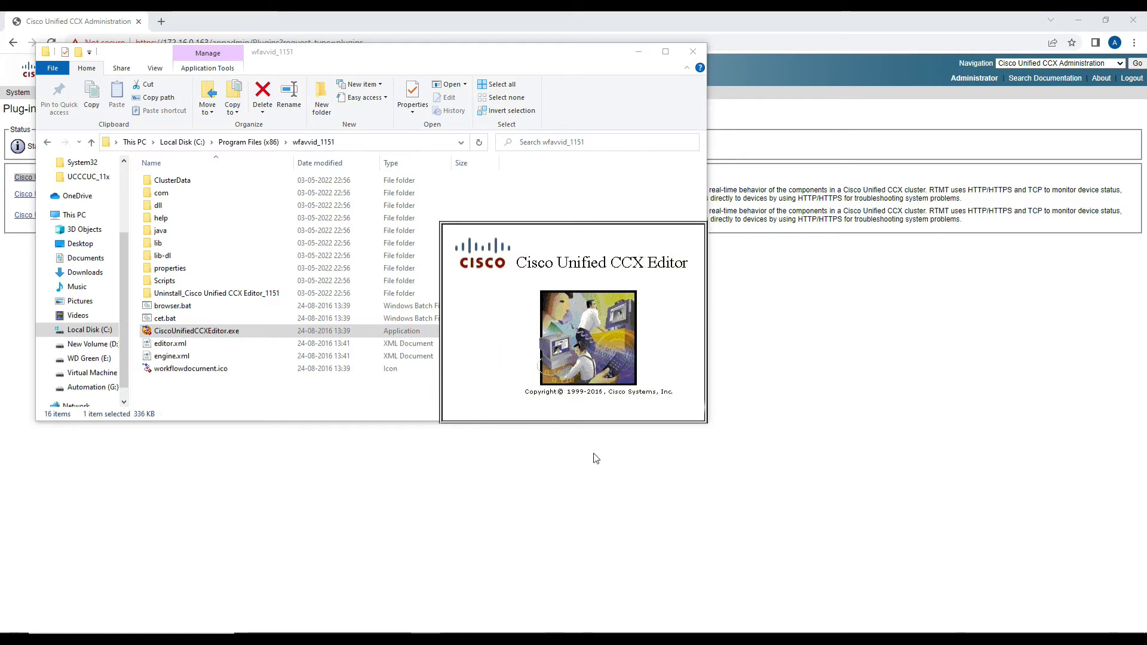
End the not-responding Cisco CRS Editor Application in Task Manager.
{"action": "right_click", "coordinate": [642, 632]}
{"action": "left_click", "coordinate": [690, 595]}
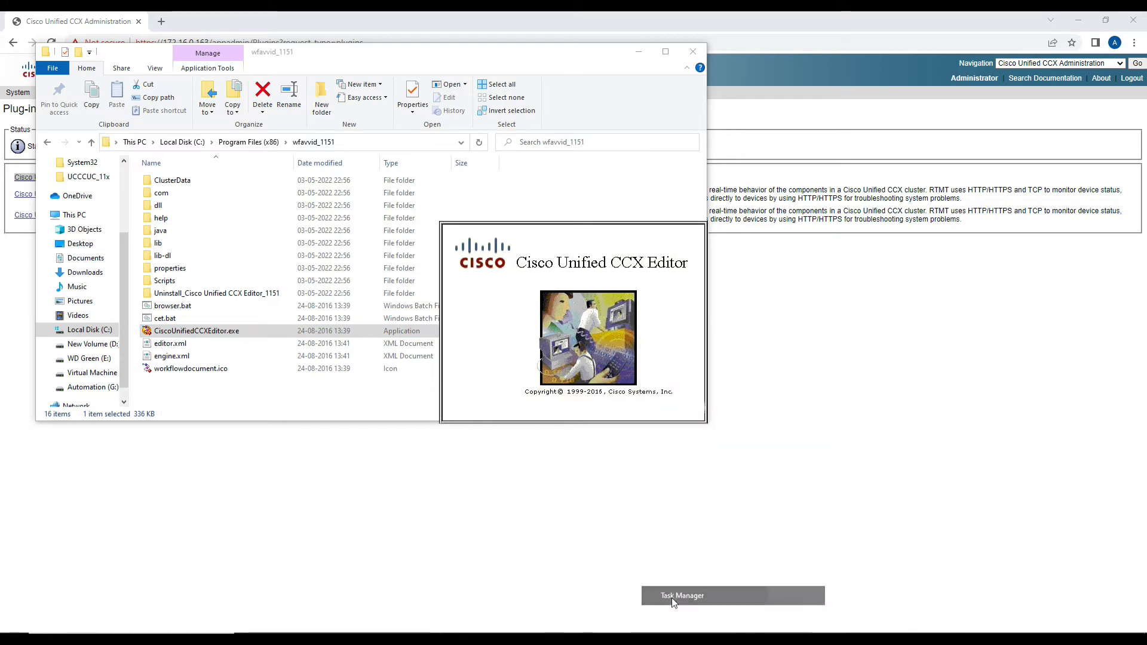
{"action": "left_click", "coordinate": [267, 247]}
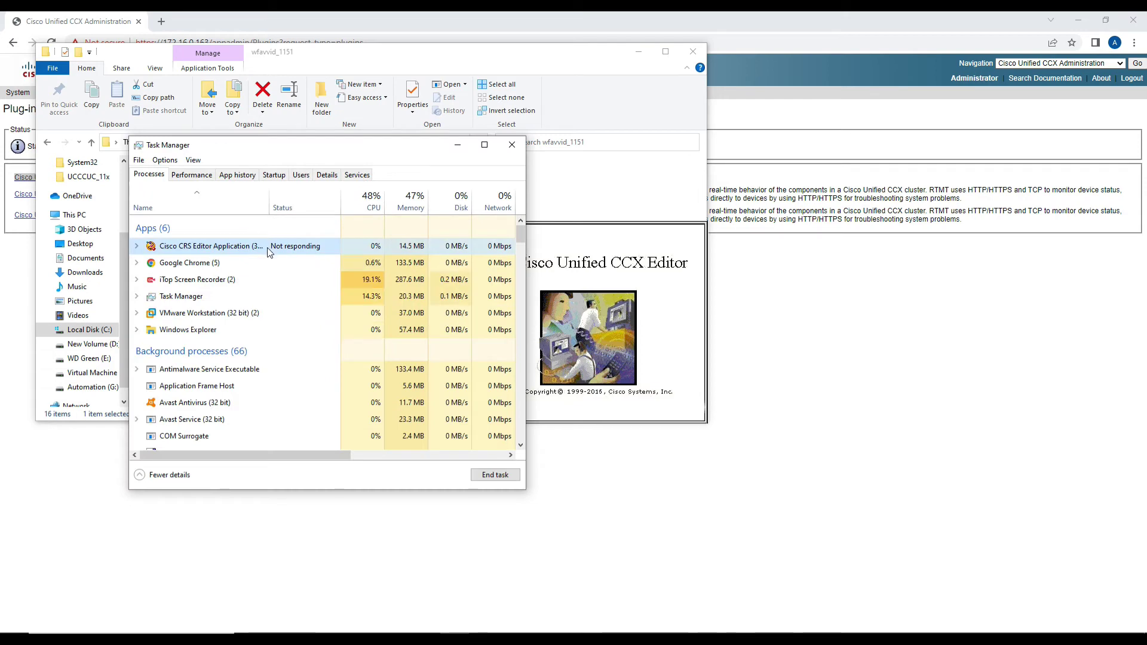
{"action": "key", "text": "Delete"}
{"action": "left_click", "coordinate": [512, 145]}
Switch CiscoUnifiedCCXEditor.exe to Windows XP (Service Pack 3) compatibility and relaunch it.
{"action": "left_click", "coordinate": [228, 330]}
{"action": "right_click", "coordinate": [228, 331]}
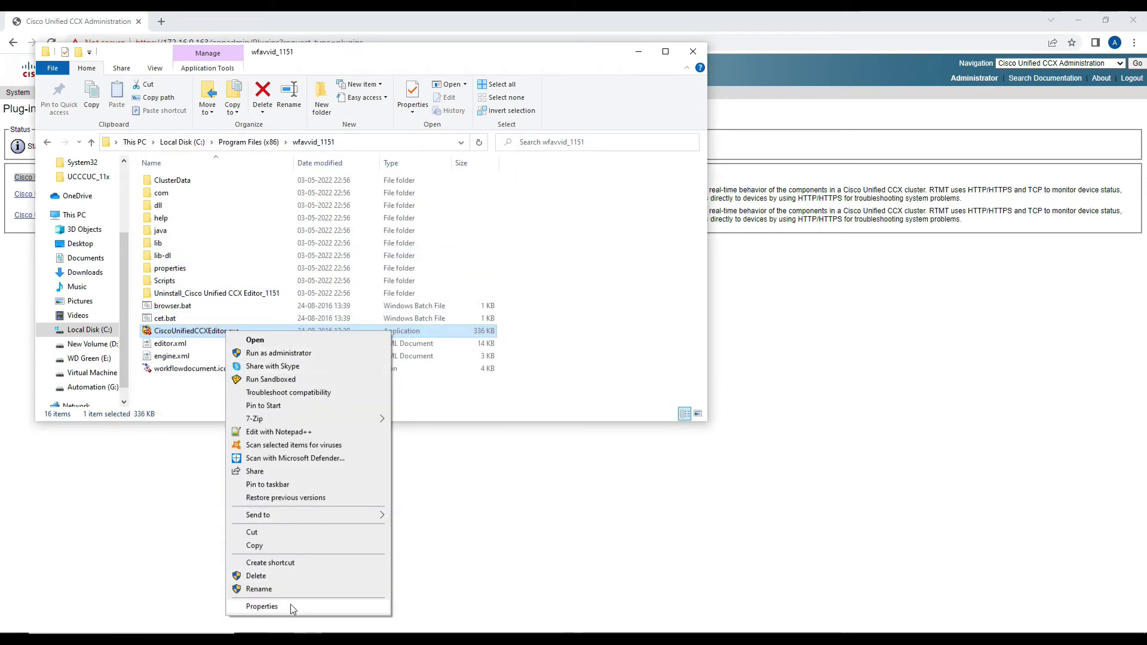
{"action": "left_click", "coordinate": [290, 605]}
{"action": "left_click", "coordinate": [285, 342]}
{"action": "left_click", "coordinate": [287, 437]}
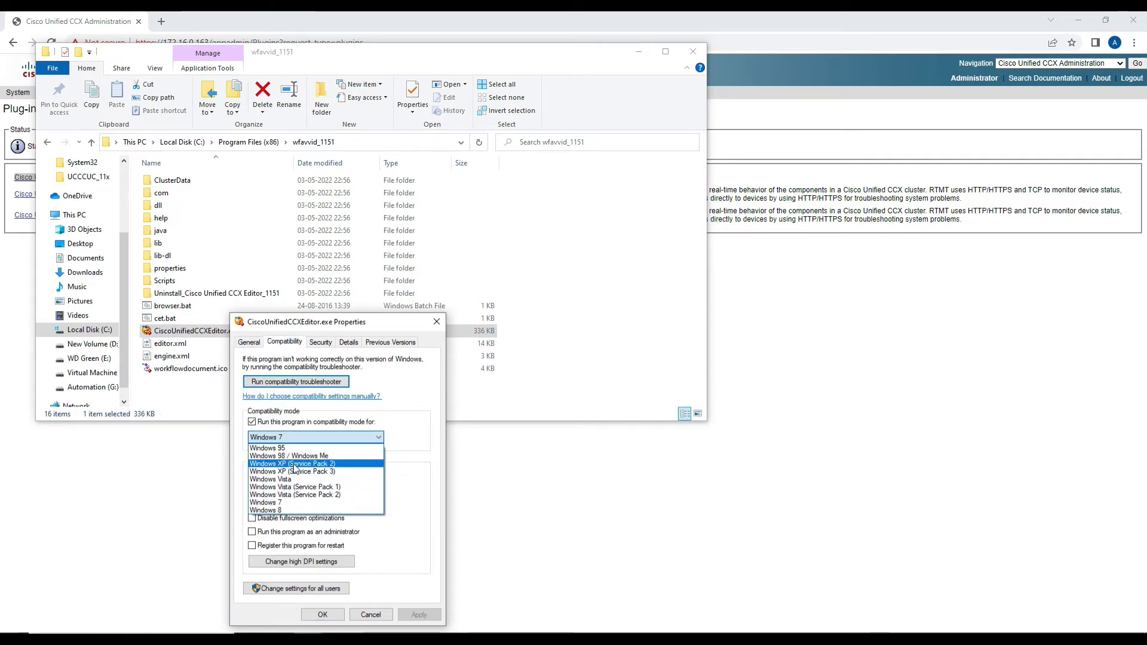
{"action": "left_click", "coordinate": [313, 471]}
{"action": "left_click", "coordinate": [419, 614]}
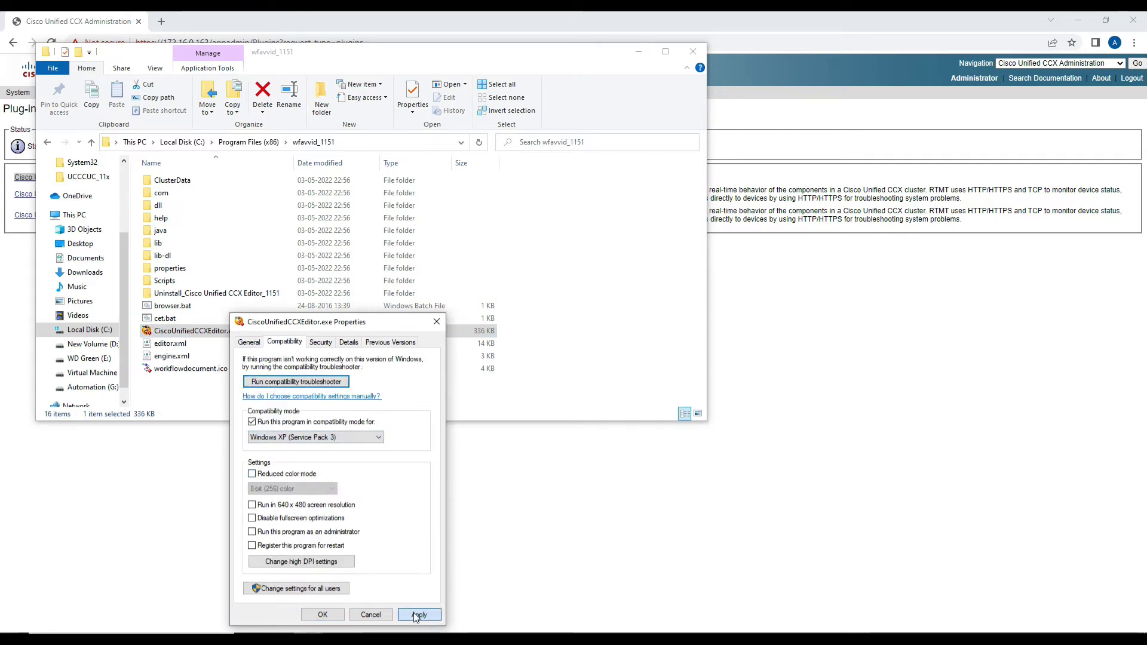
{"action": "left_click", "coordinate": [322, 614]}
{"action": "double_click", "coordinate": [197, 331]}
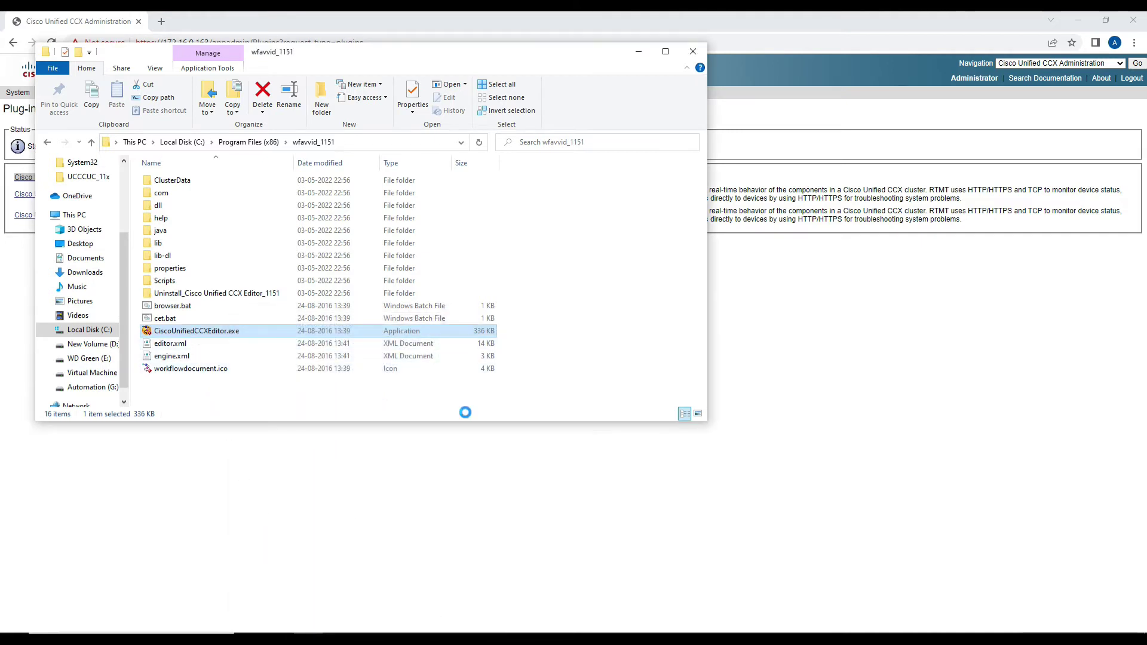
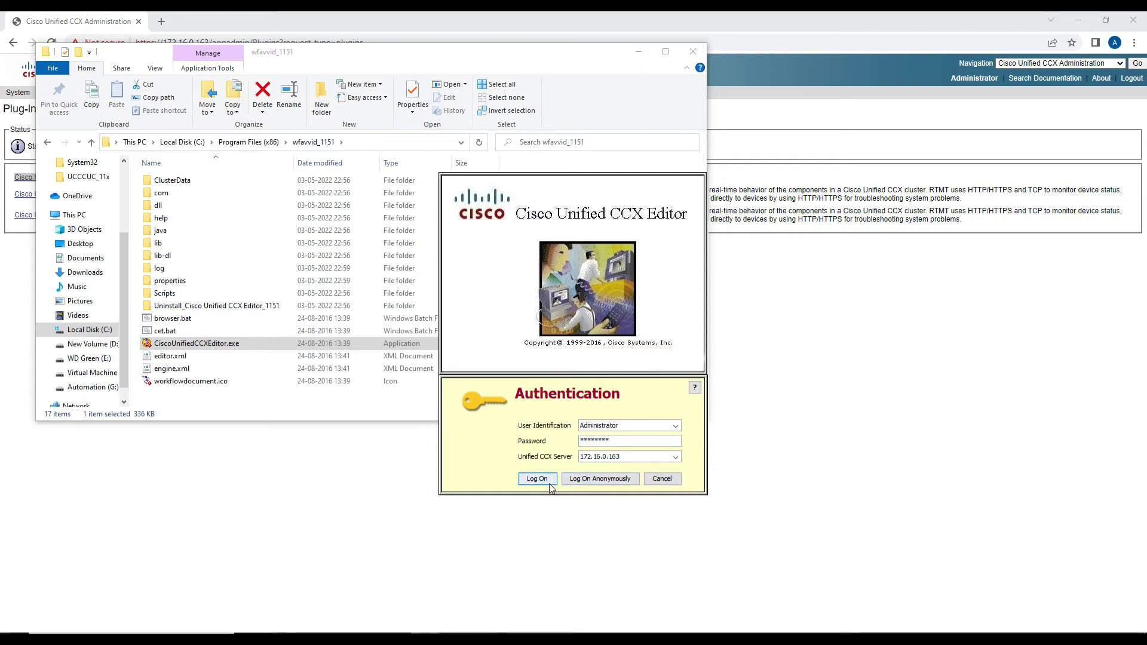
Log on to CCX server 172.16.0.163 with the administrator credentials.
{"action": "left_click", "coordinate": [549, 486]}
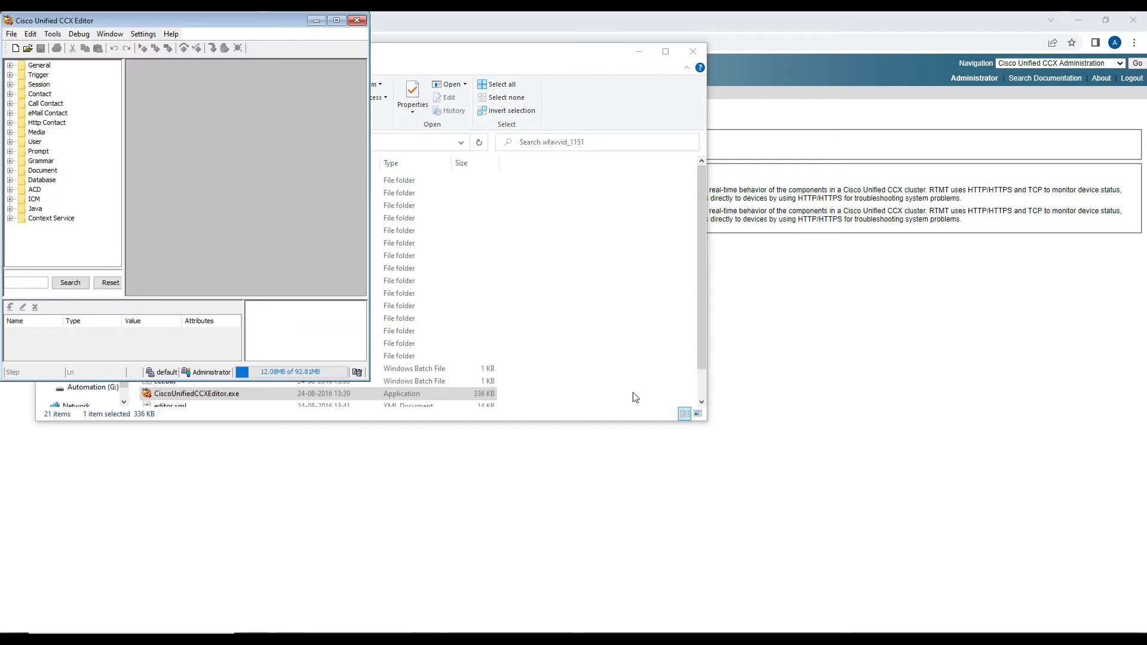
Maximize the CCX Editor window once its workspace has loaded.
{"action": "double_click", "coordinate": [254, 24]}
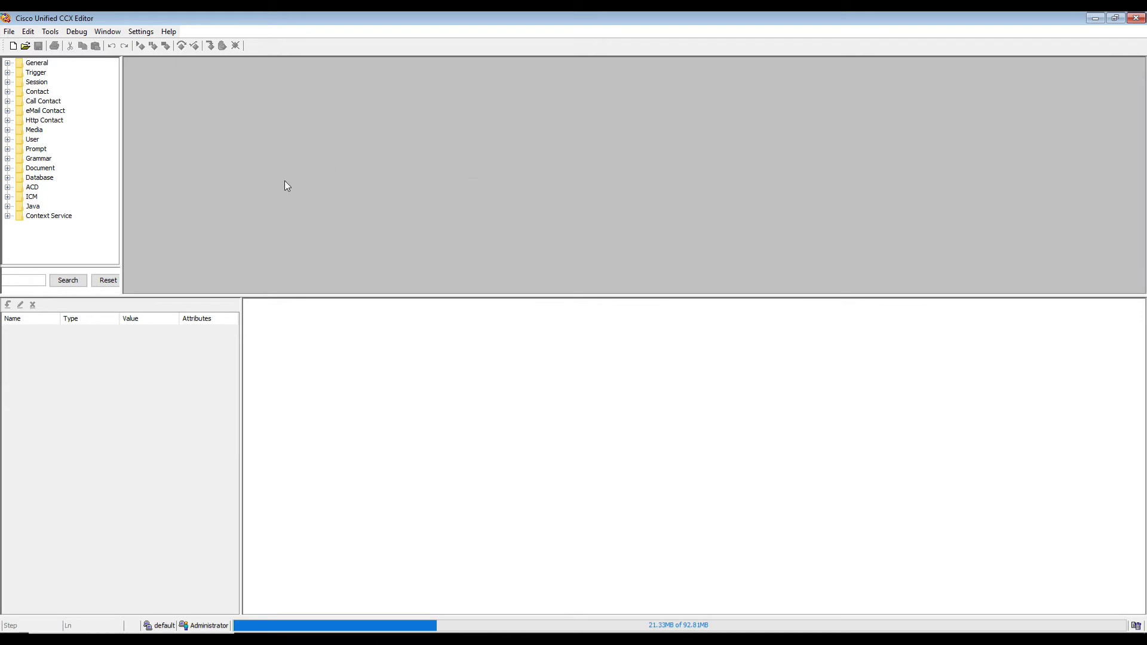
Browse the template tabs, then create a new script from General > Blank Script.
{"action": "left_click", "coordinate": [10, 32]}
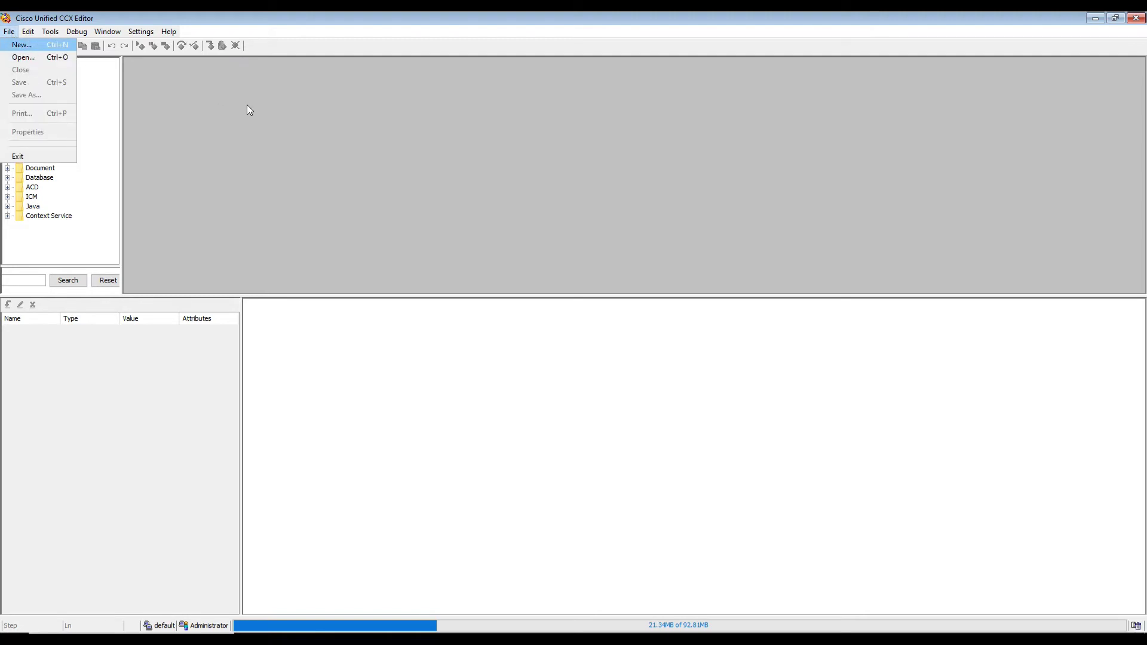
{"action": "left_click", "coordinate": [17, 48]}
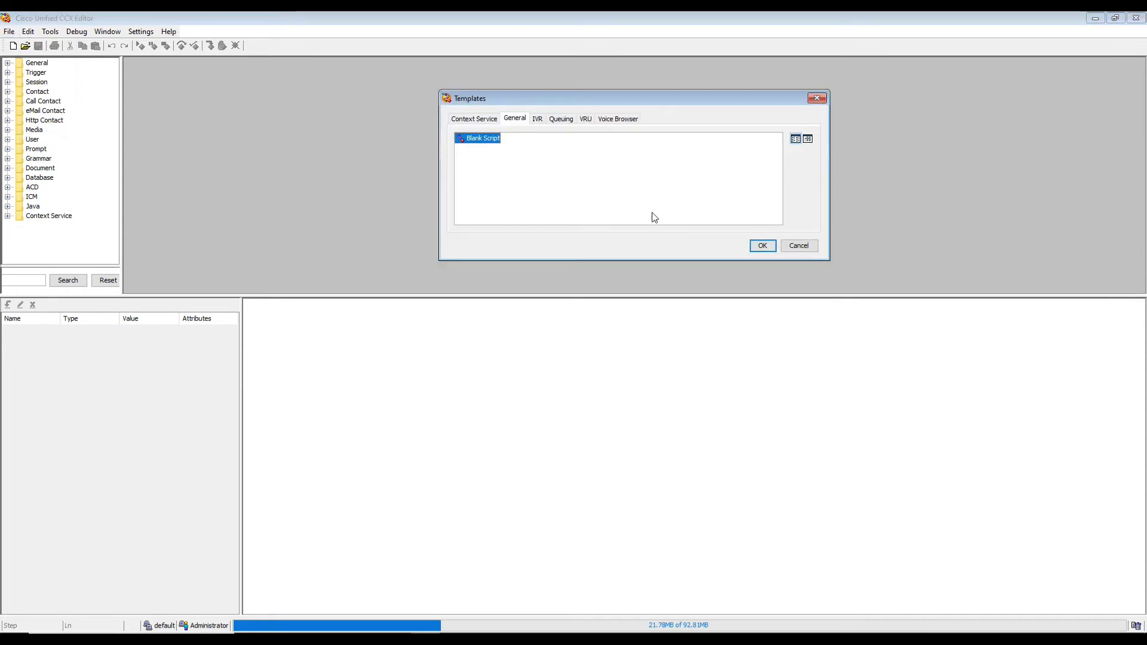
{"action": "left_click", "coordinate": [479, 123]}
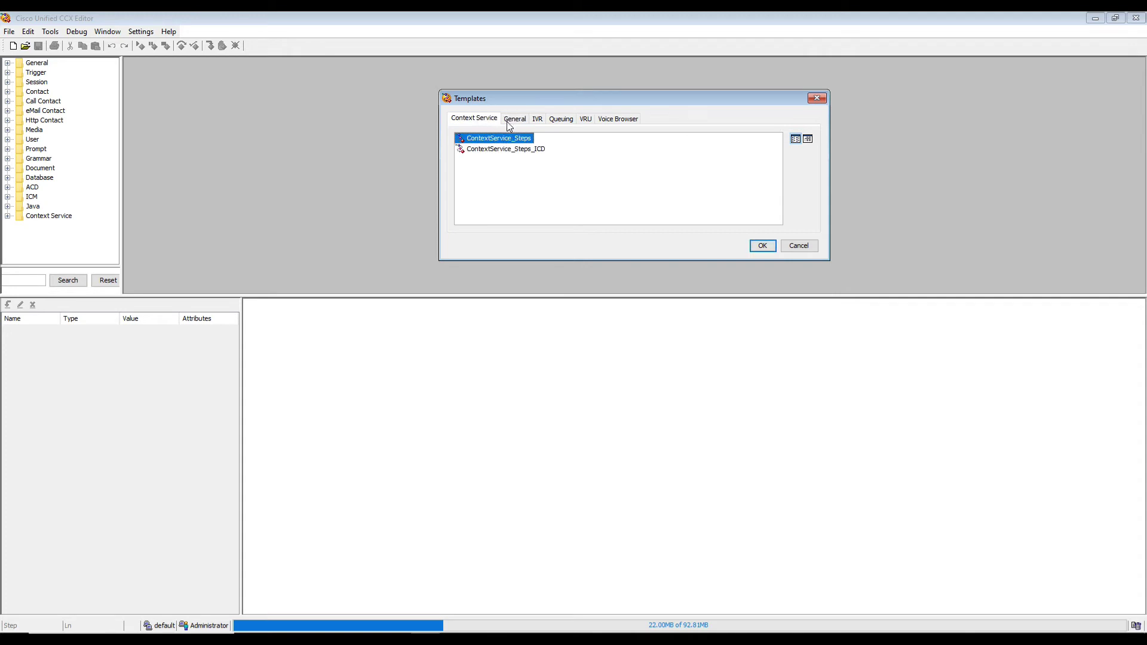
{"action": "left_click", "coordinate": [519, 121]}
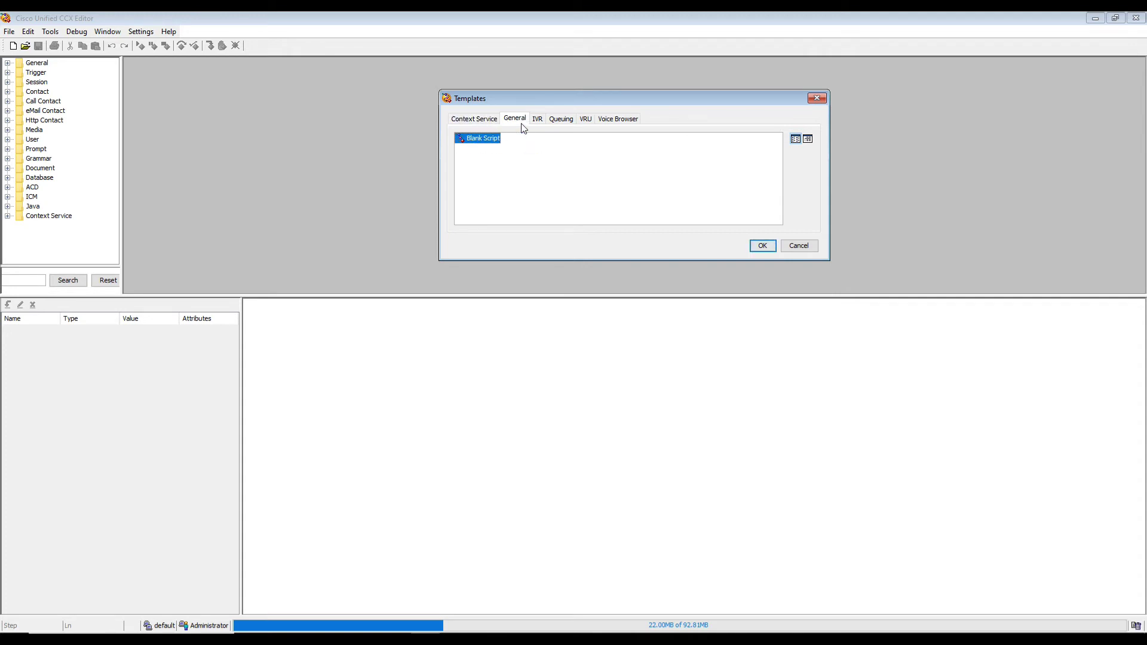
{"action": "left_click", "coordinate": [538, 121]}
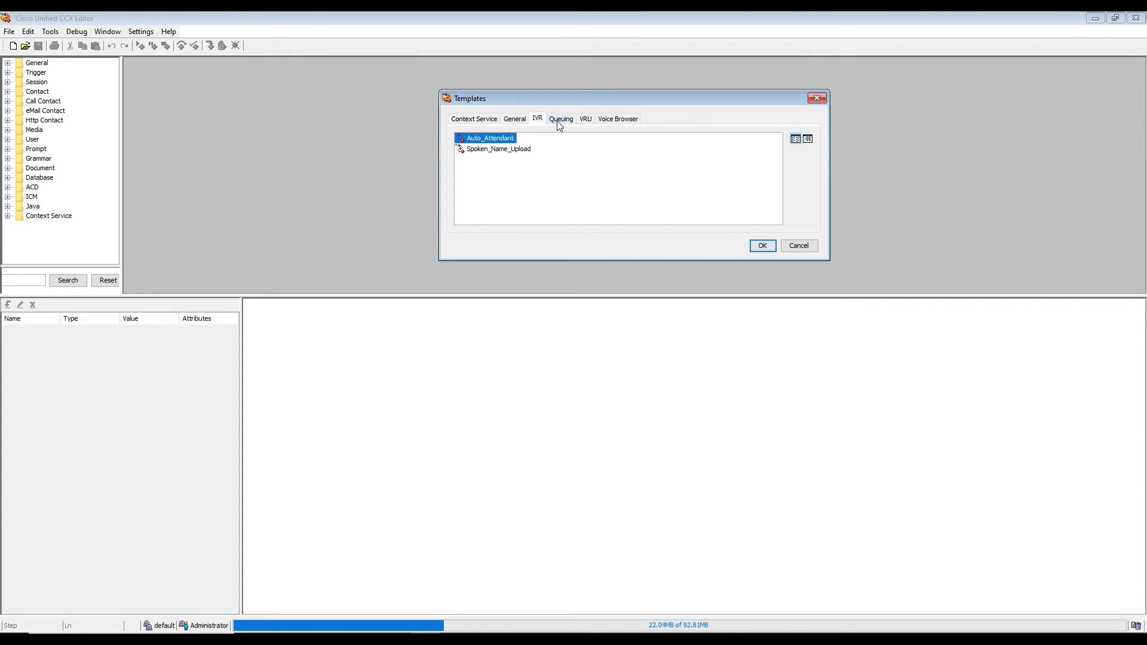
{"action": "left_click", "coordinate": [557, 121]}
{"action": "left_click", "coordinate": [584, 122]}
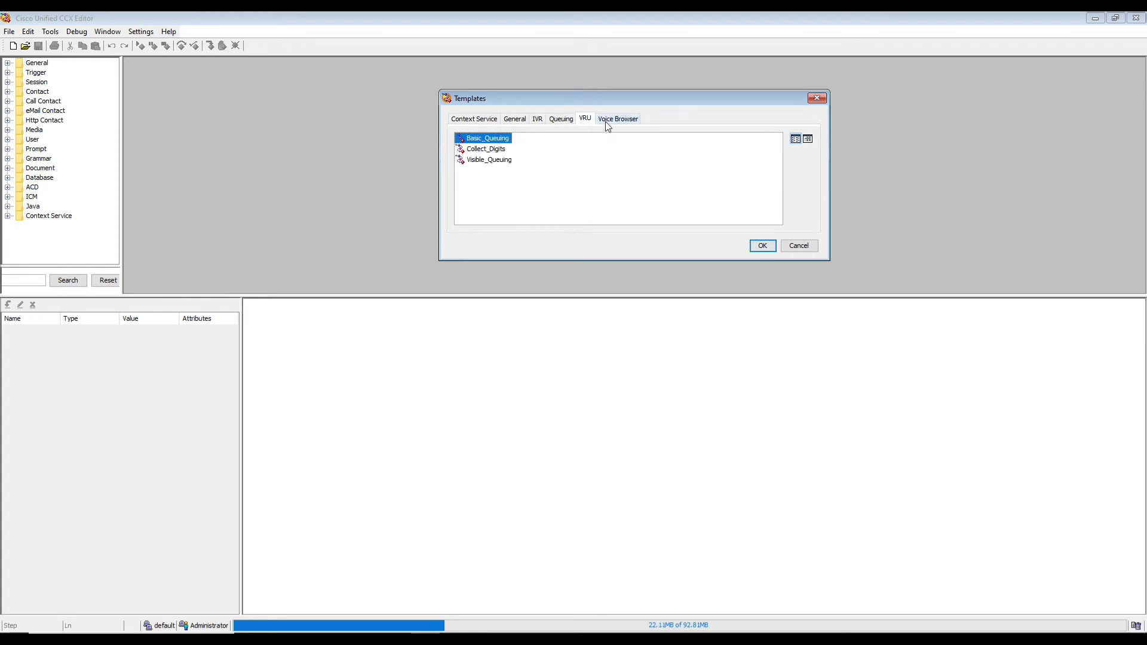
{"action": "left_click", "coordinate": [606, 124]}
{"action": "left_click", "coordinate": [515, 119]}
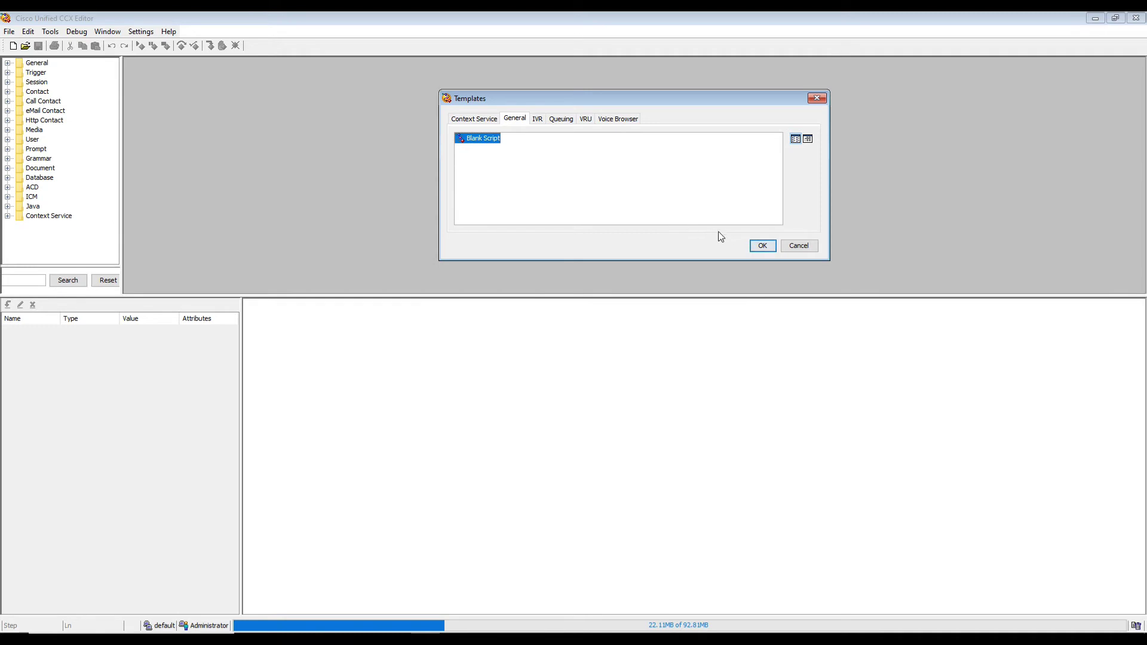
{"action": "left_click", "coordinate": [763, 246]}
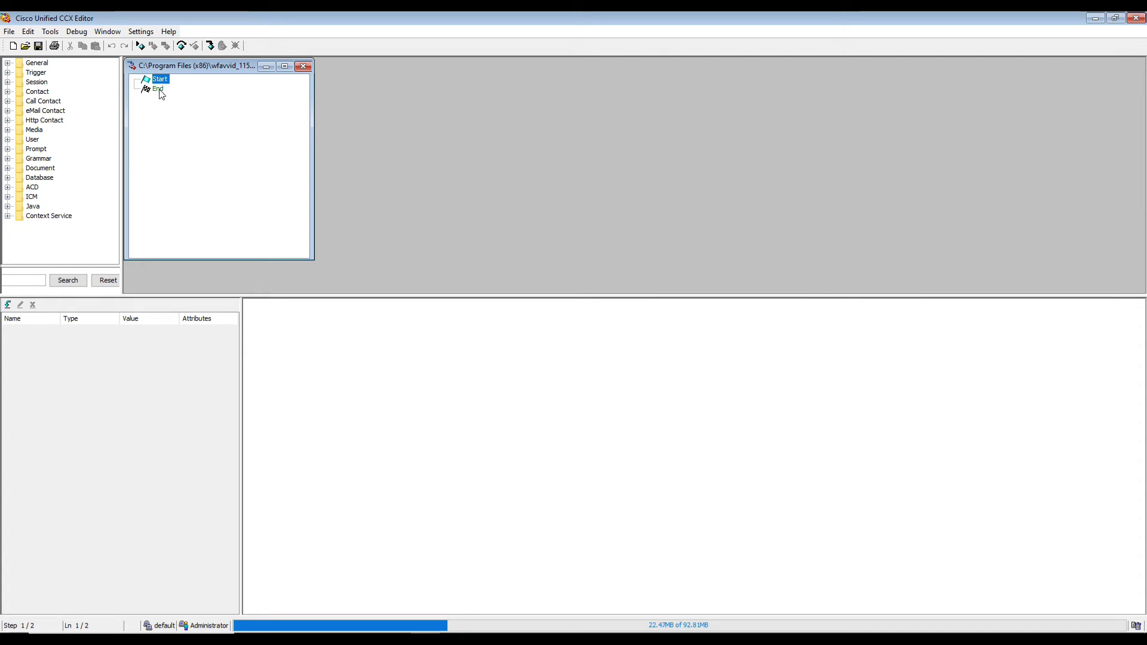
{"action": "left_click", "coordinate": [60, 46]}
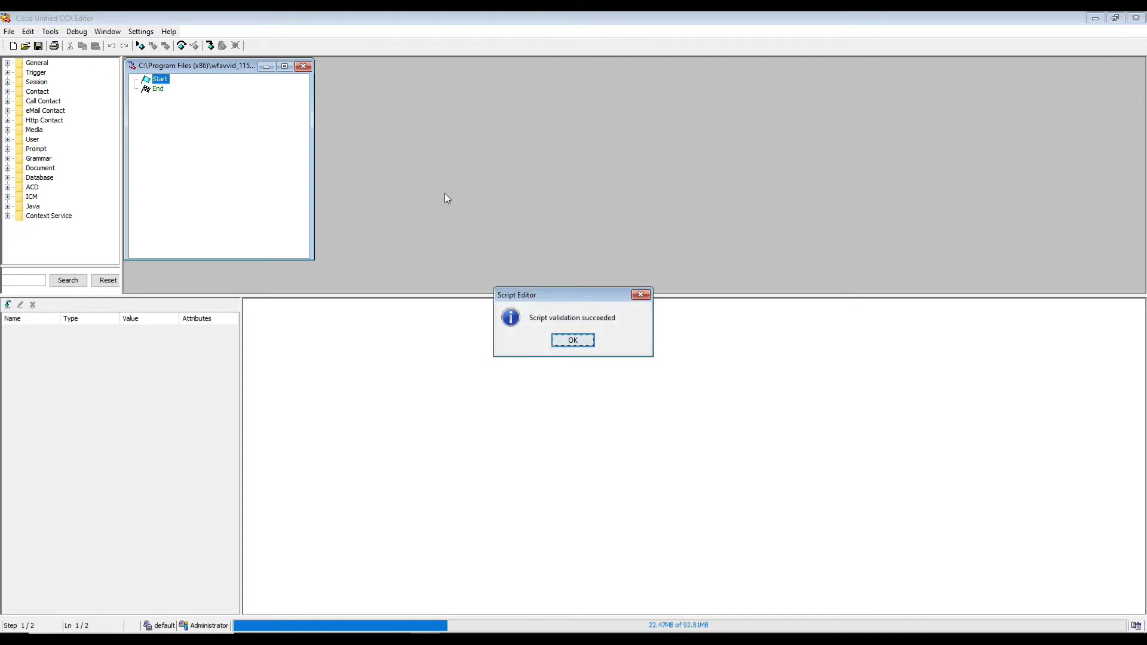
{"action": "left_click", "coordinate": [572, 340]}
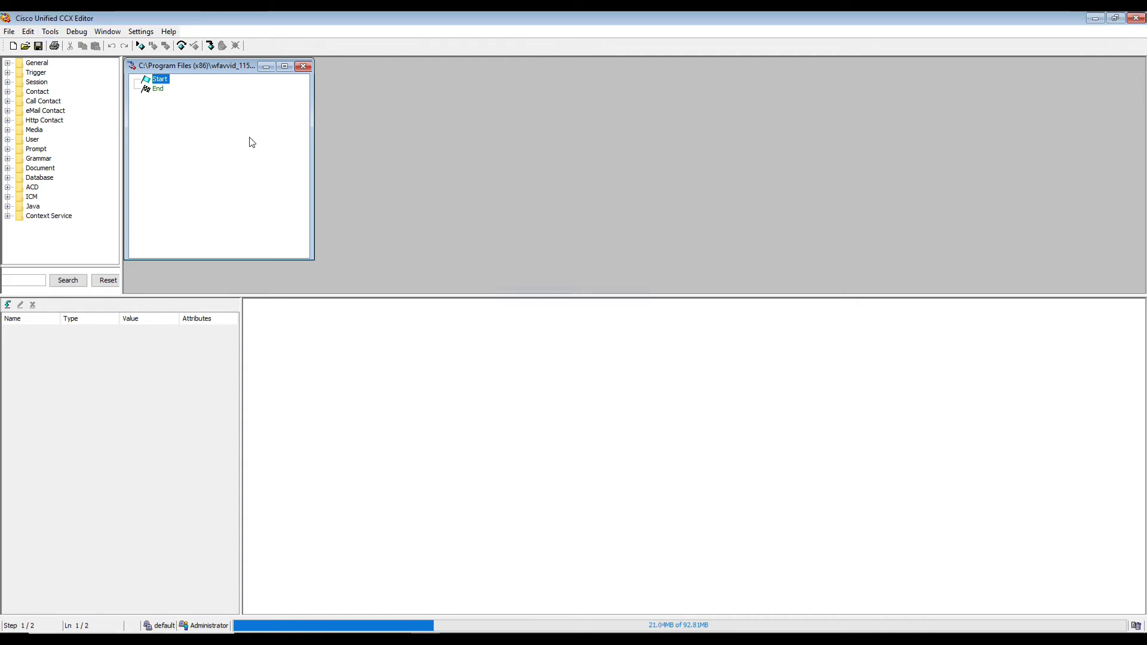
{"action": "right_click", "coordinate": [163, 78]}
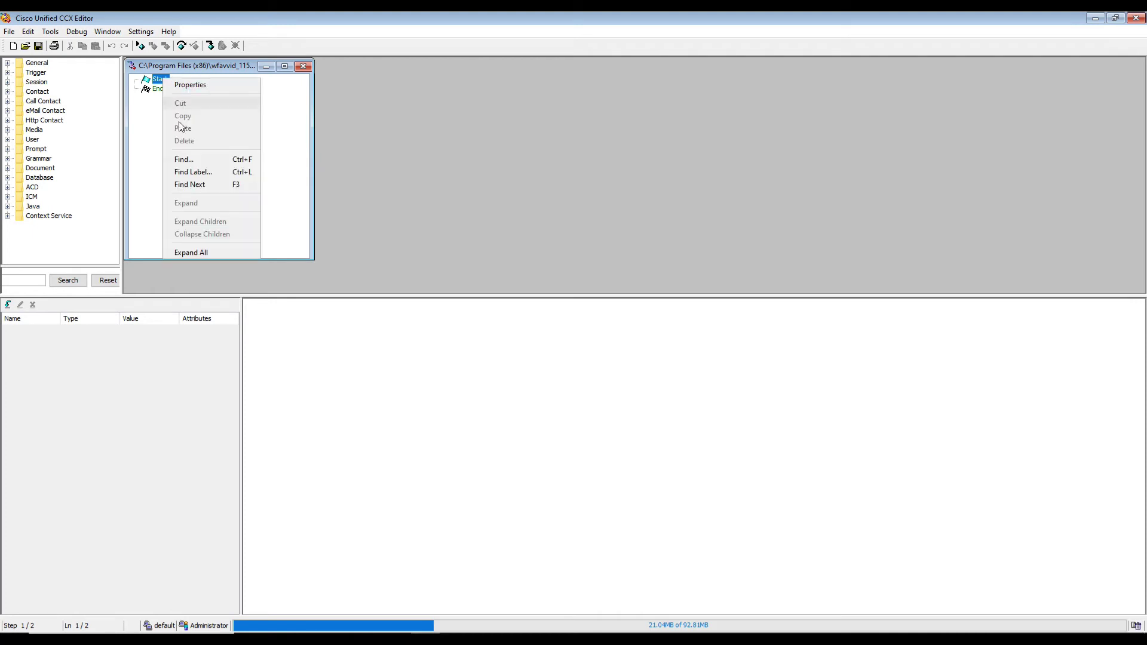
{"action": "right_click", "coordinate": [158, 89]}
{"action": "left_click", "coordinate": [190, 160]}
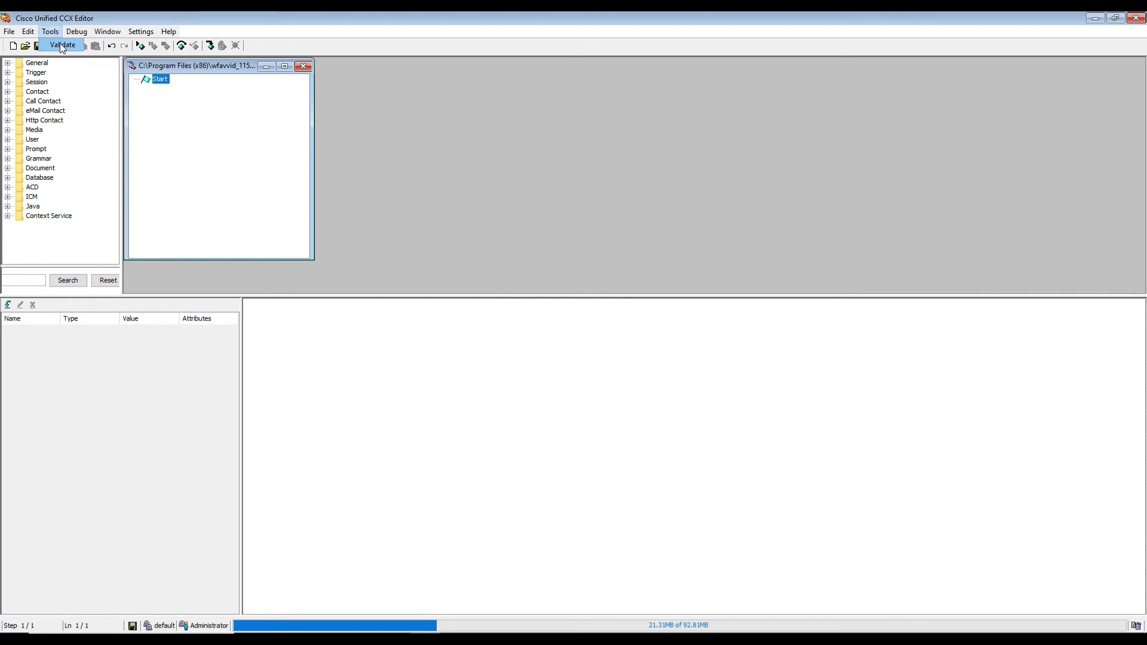
{"action": "left_click", "coordinate": [60, 44]}
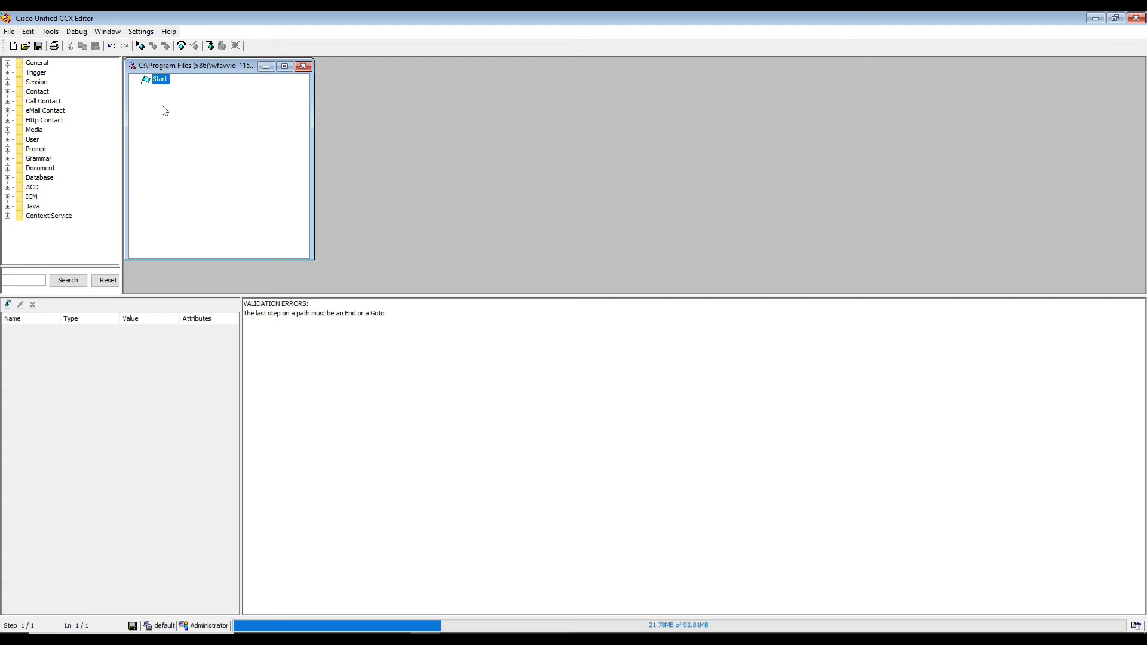
{"action": "key", "text": "ctrl+z"}
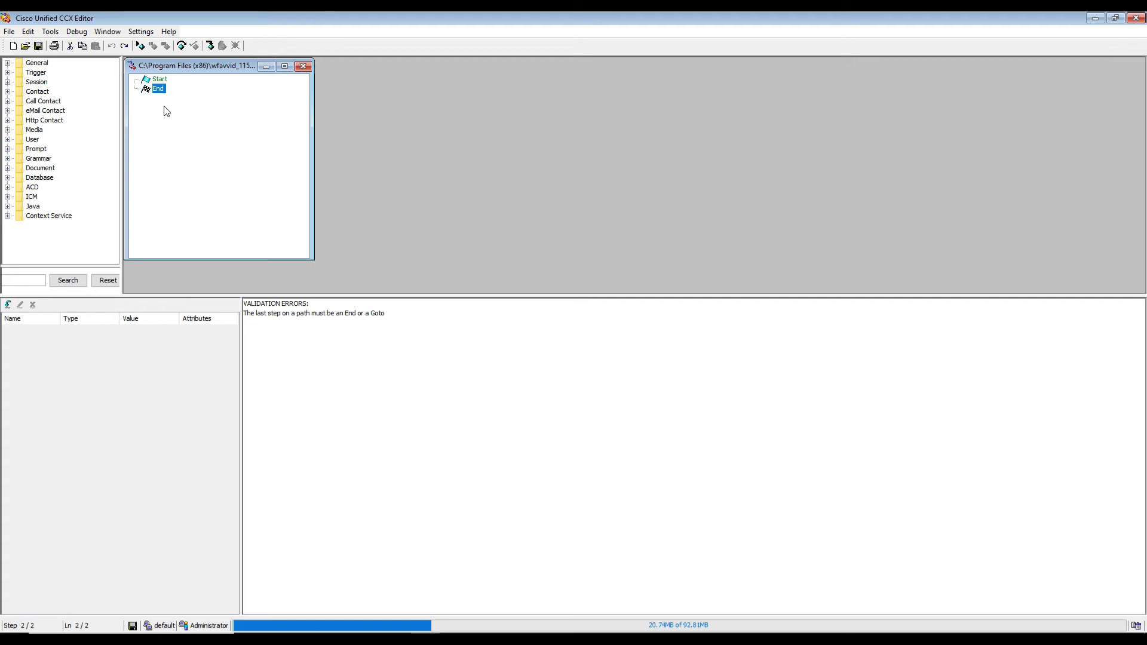
{"action": "left_click", "coordinate": [50, 31]}
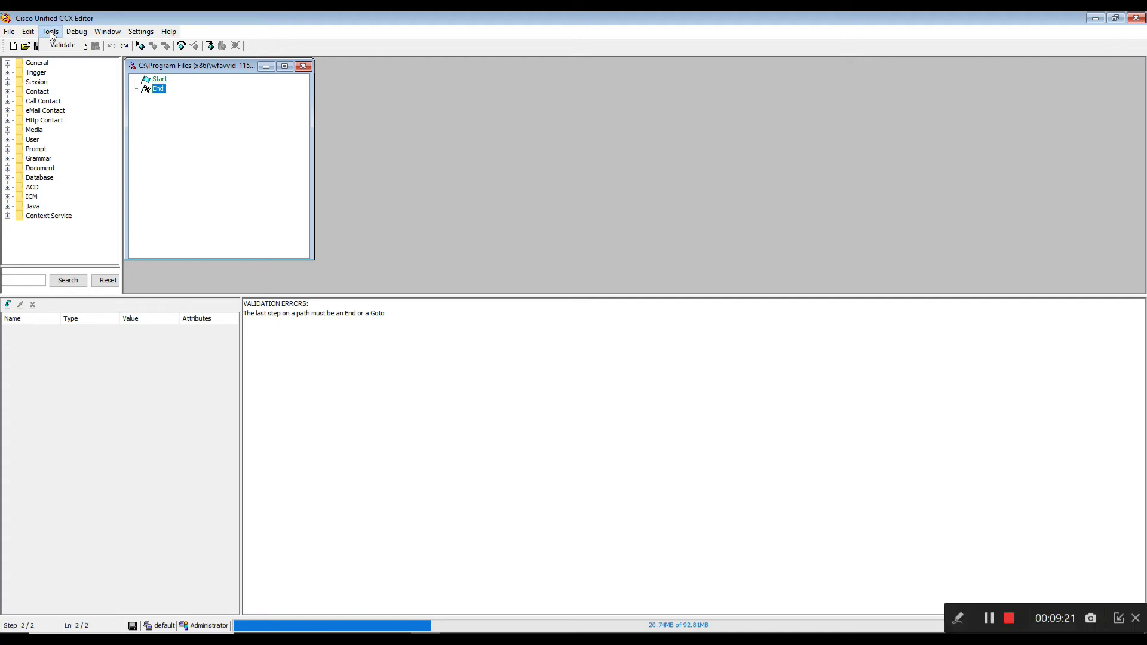
{"action": "left_click", "coordinate": [55, 46]}
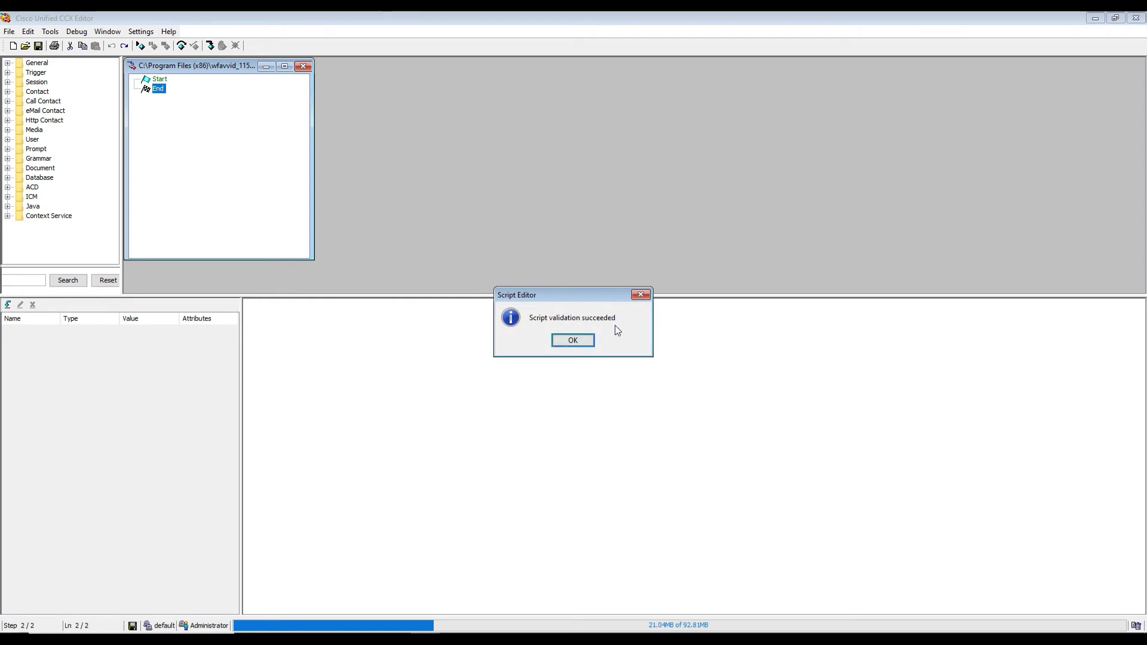
{"action": "left_click", "coordinate": [591, 339]}
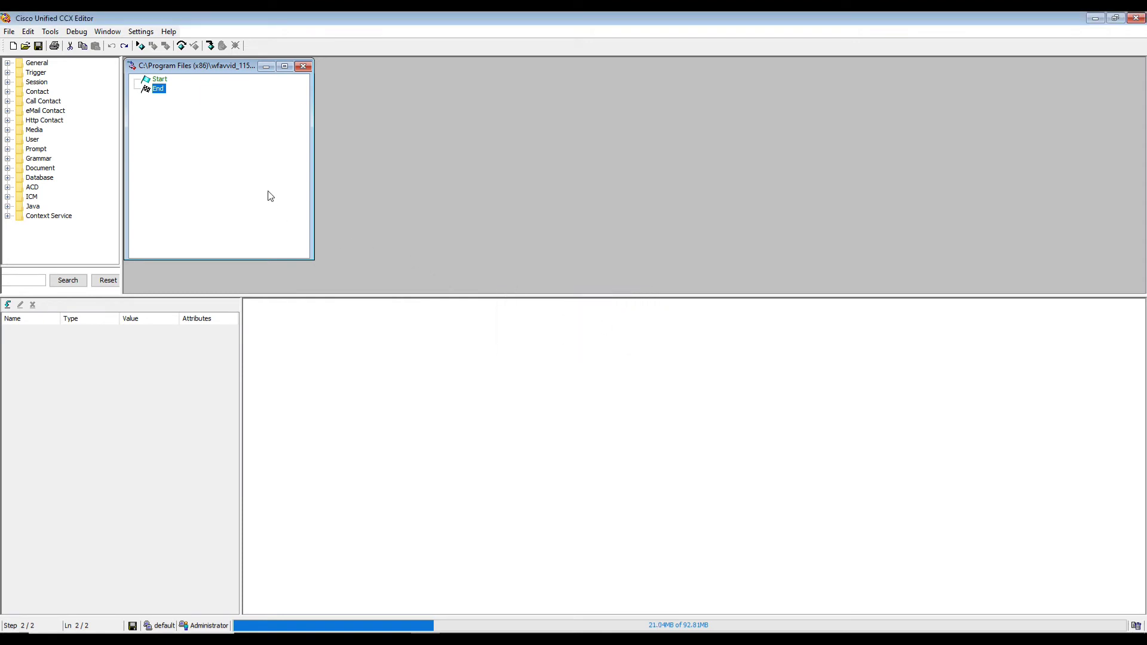
Open Save As for Script1.aef, checking the Desktop and Script Repository locations.
{"action": "left_click", "coordinate": [9, 33]}
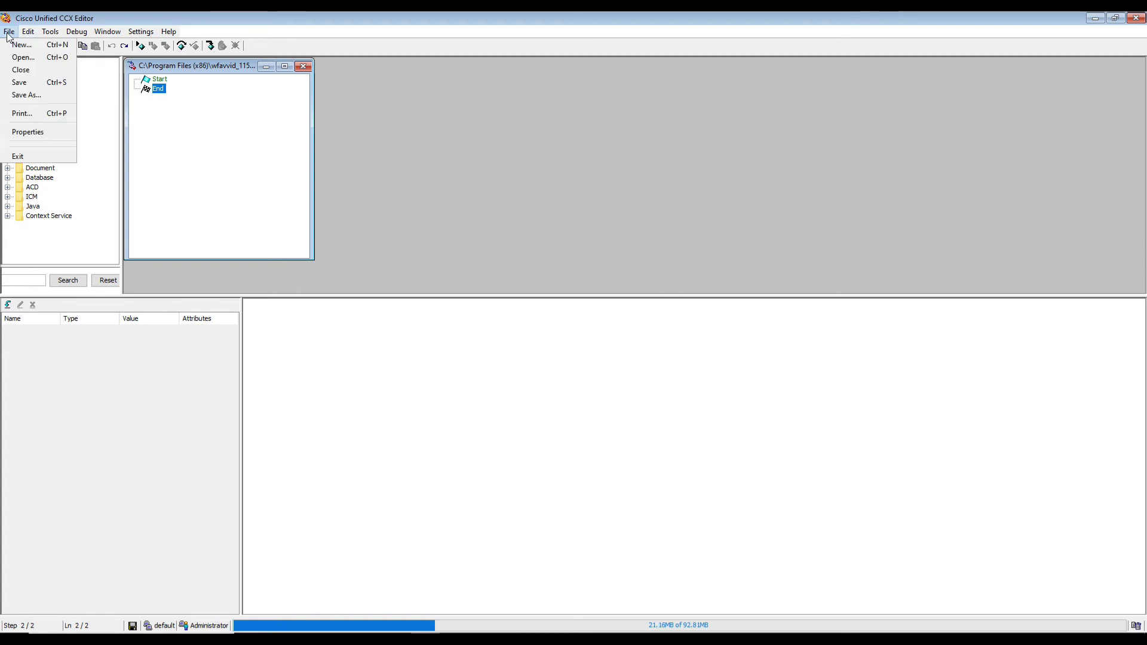
{"action": "left_click", "coordinate": [25, 95]}
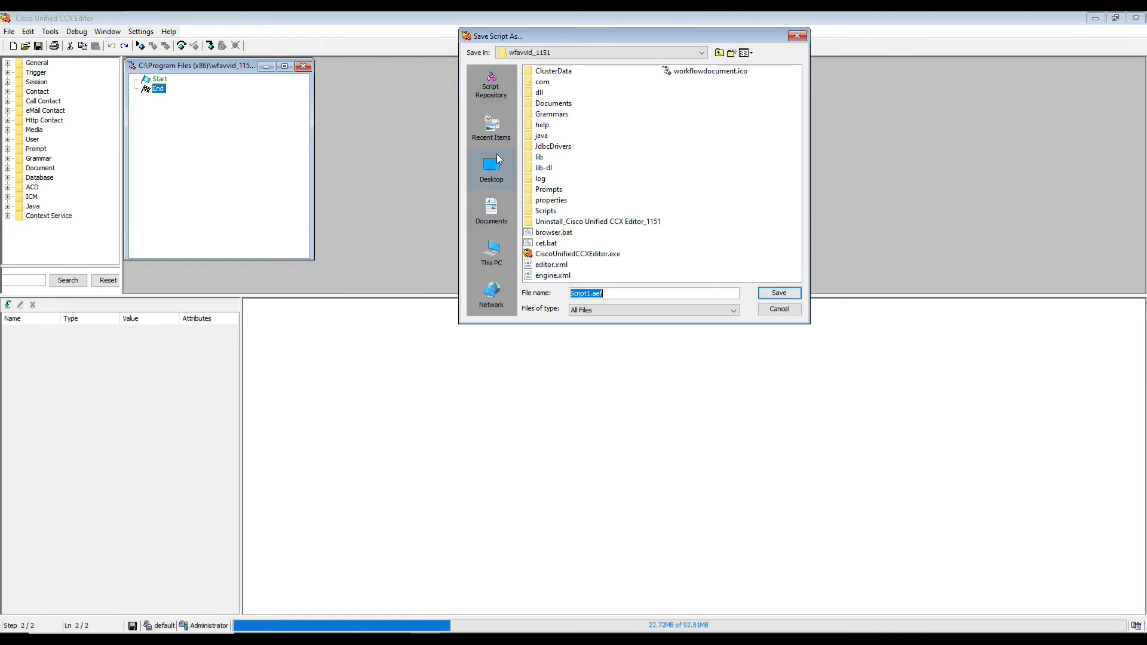
{"action": "left_click", "coordinate": [493, 177]}
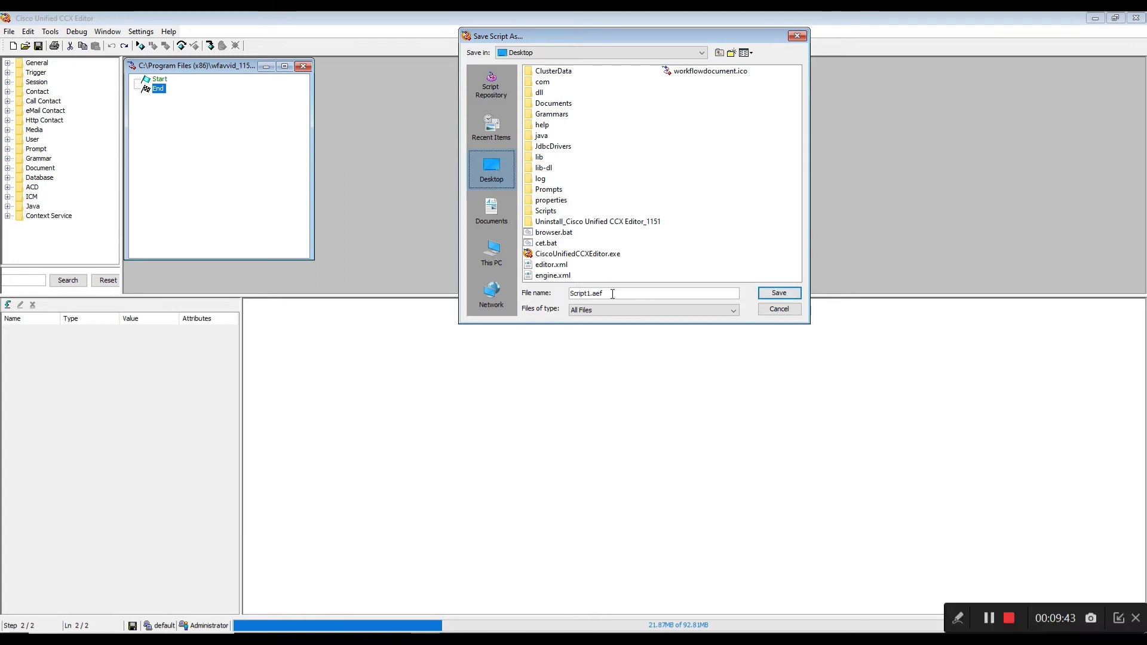
{"action": "left_click", "coordinate": [492, 97]}
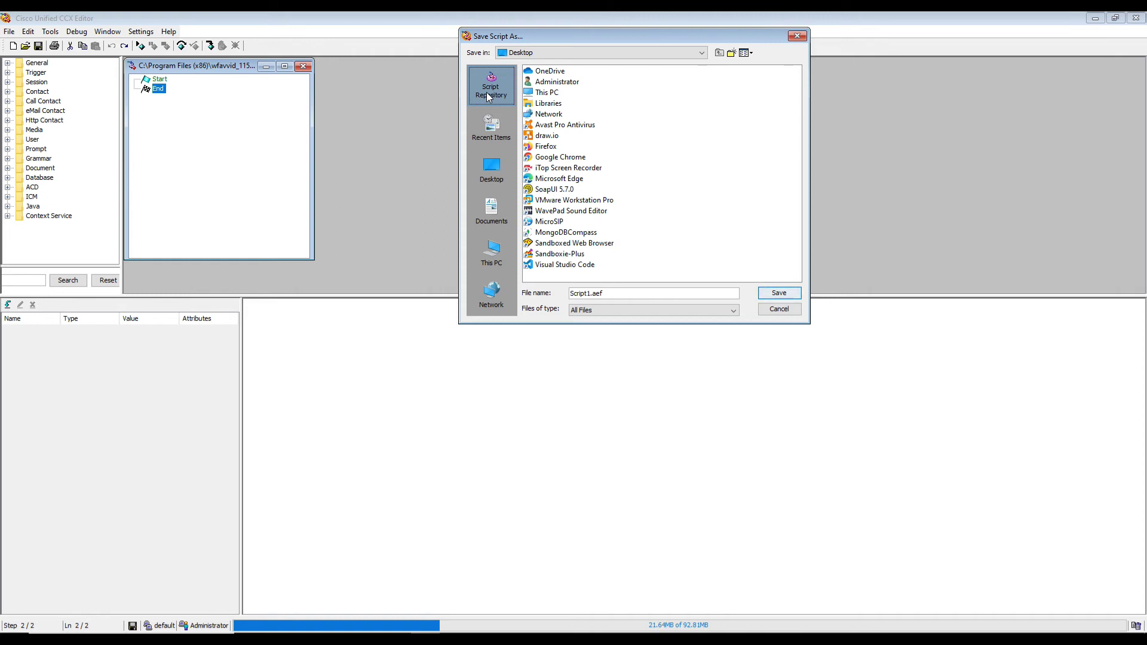
{"action": "key", "text": "super"}
Start Command Prompt as administrator from the Windows search for cmd.
{"action": "type", "text": "cmd"}
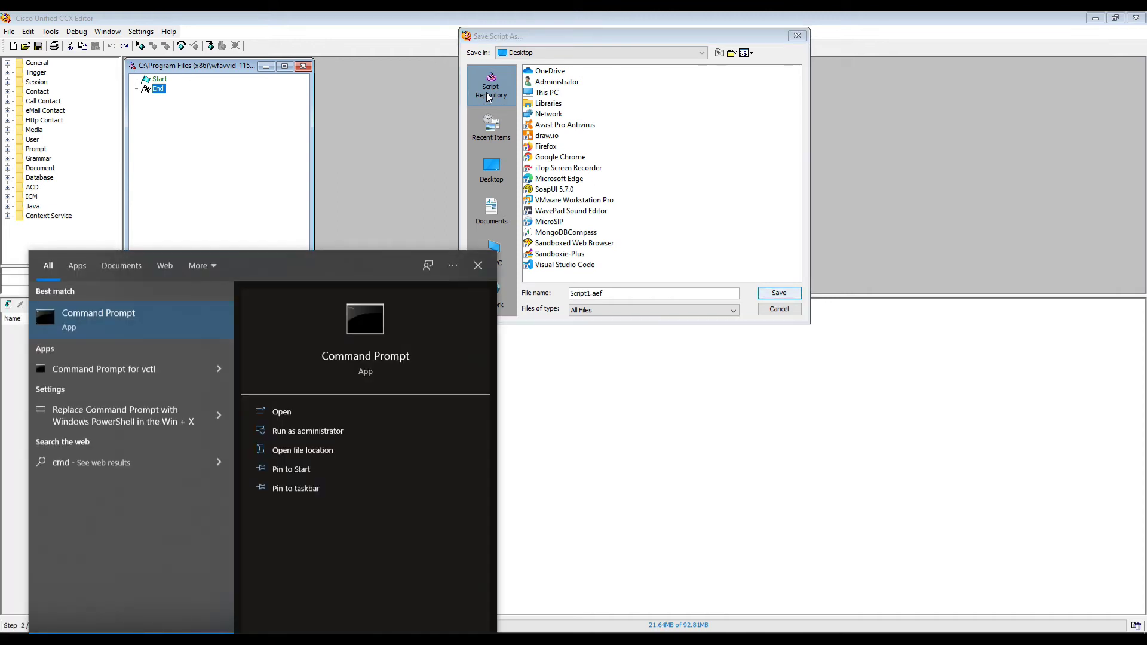
{"action": "right_click", "coordinate": [168, 317]}
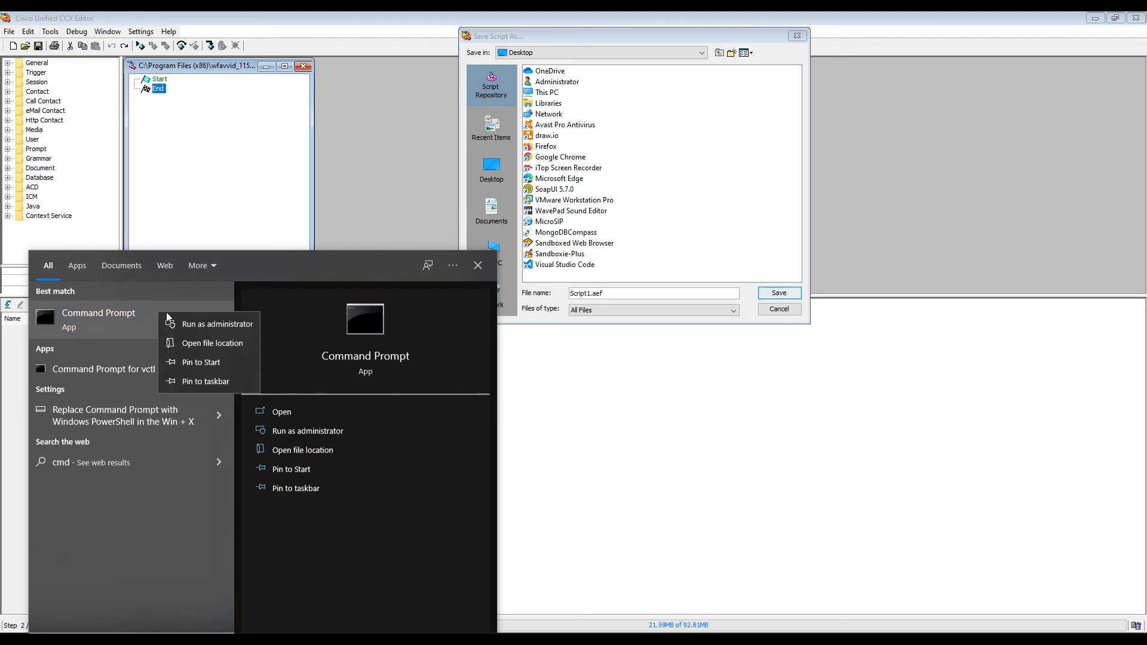
{"action": "left_click", "coordinate": [179, 324]}
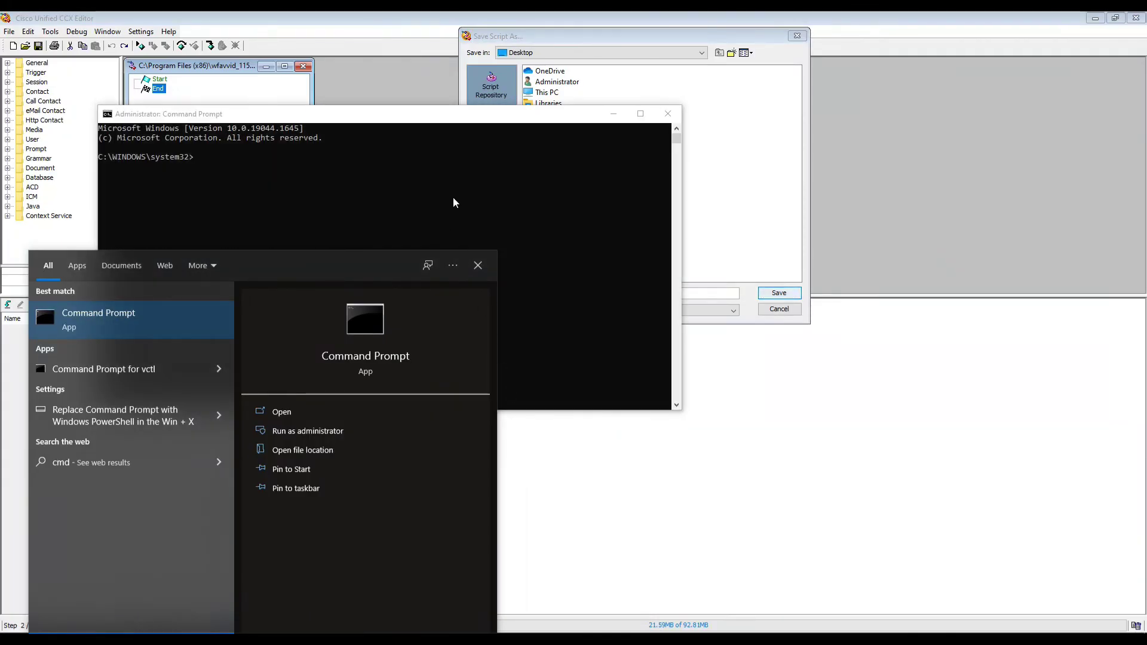
{"action": "left_click", "coordinate": [454, 197]}
{"action": "key", "text": "Escape"}
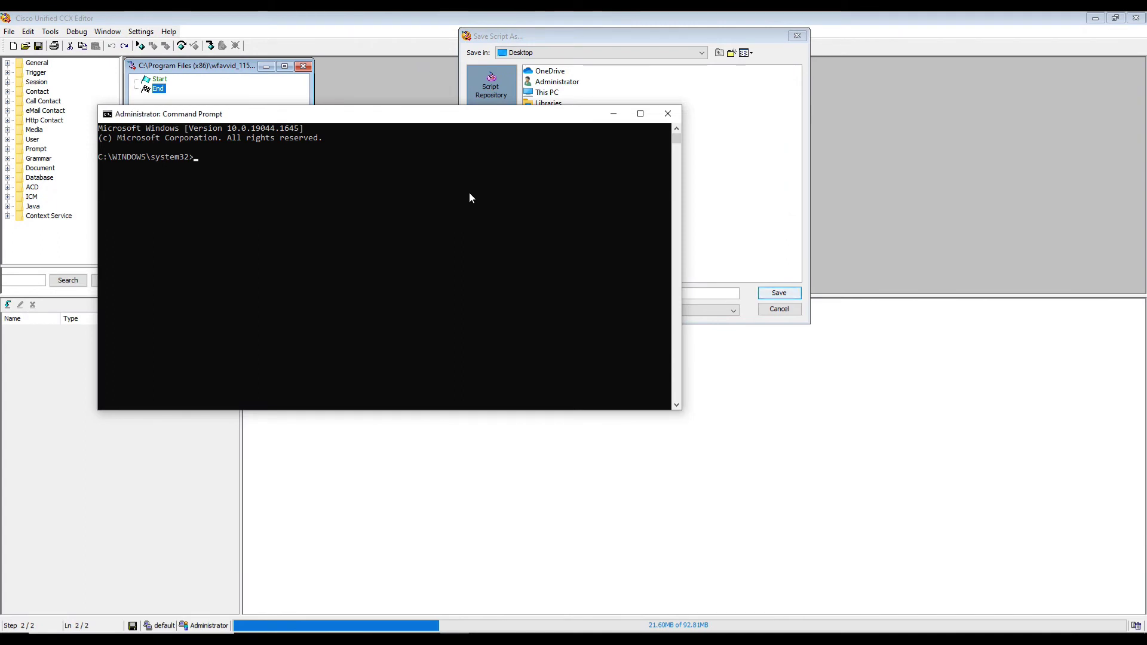
Change into drivers\etc and open the hosts file with 'notepad hosts'.
{"action": "type", "text": "cd drivers"}
{"action": "key", "text": "Return"}
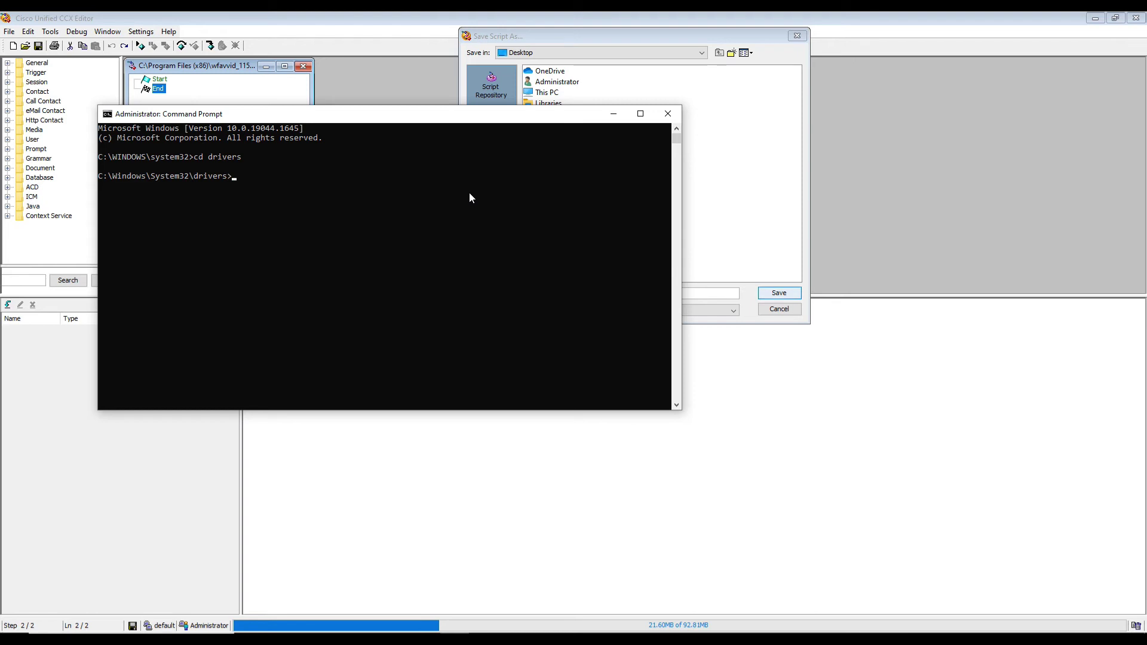
{"action": "type", "text": "cd etc"}
{"action": "key", "text": "Return"}
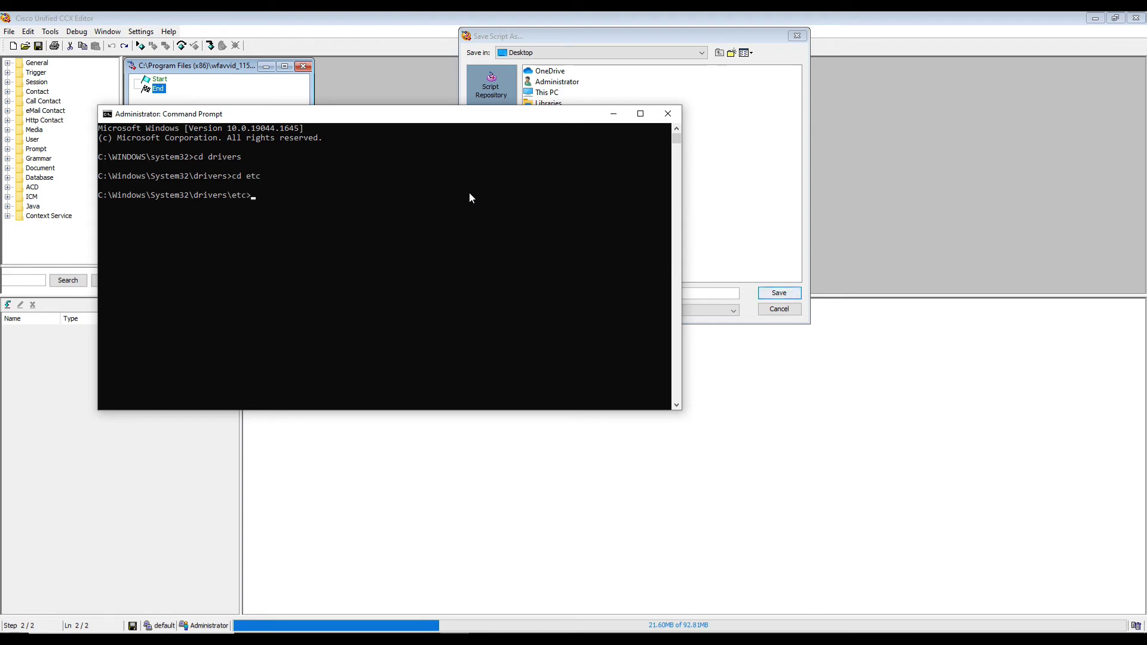
{"action": "type", "text": "notepad hosts"}
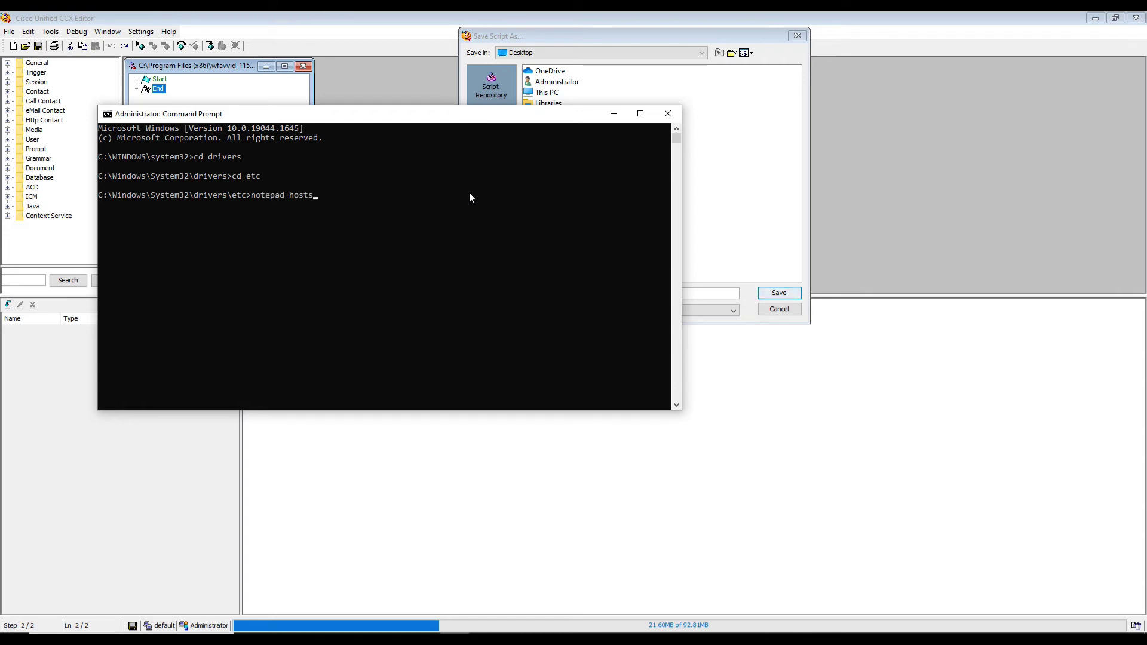
{"action": "key", "text": "Return"}
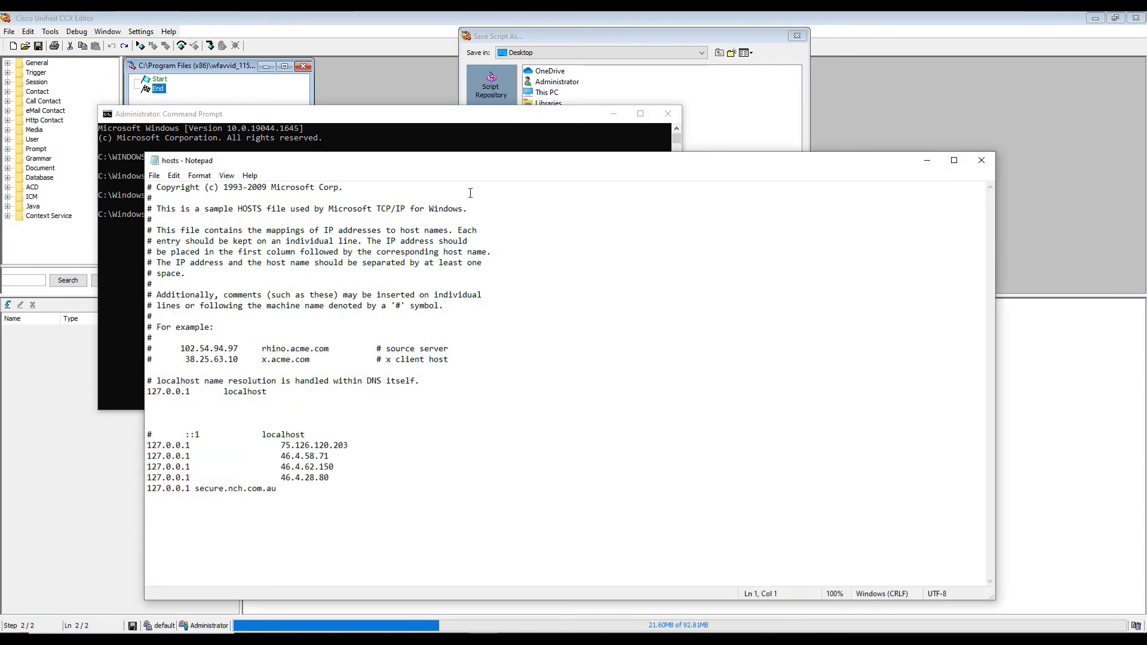
Add '172.16.0.163 uccuccx.uccollabing.com' below localhost in hosts, save, and close Notepad.
{"action": "left_click", "coordinate": [302, 394]}
{"action": "key", "text": "Return"}
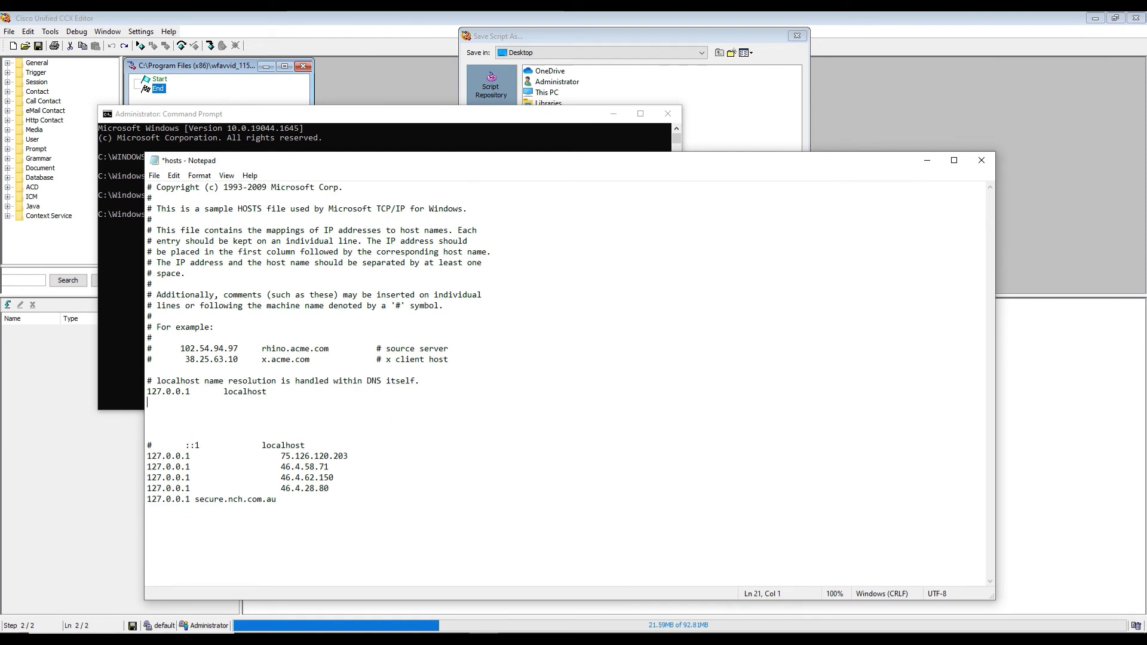
{"action": "type", "text": "172.16.0"}
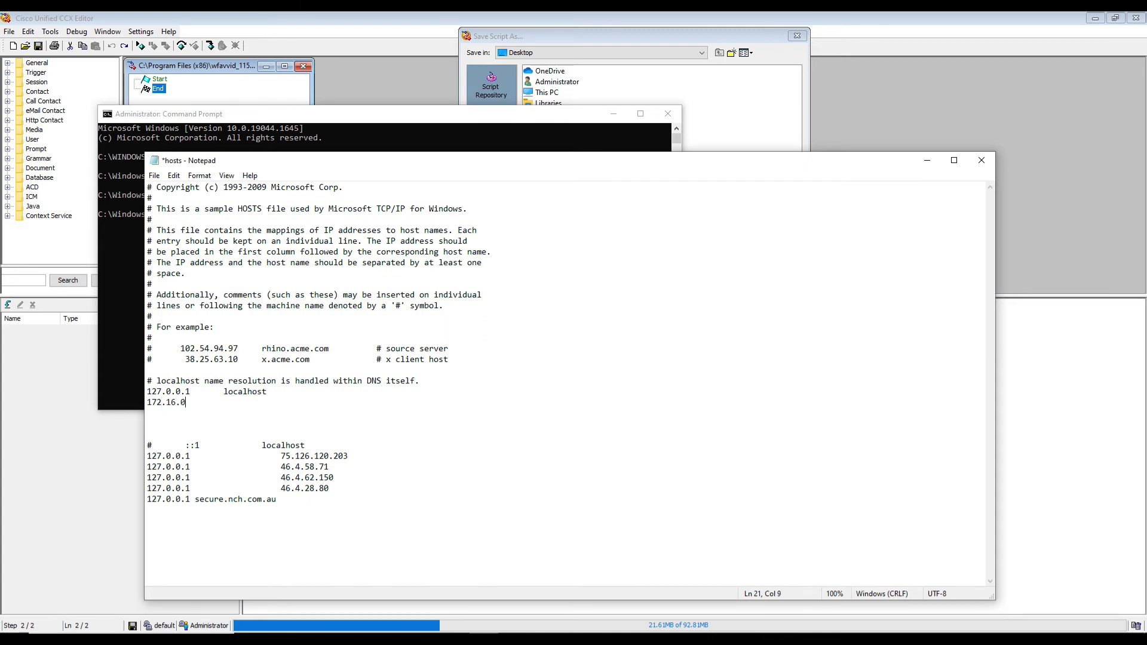
{"action": "type", "text": ".163 uccuccx.uccollabing.com"}
{"action": "key", "text": "ctrl+s"}
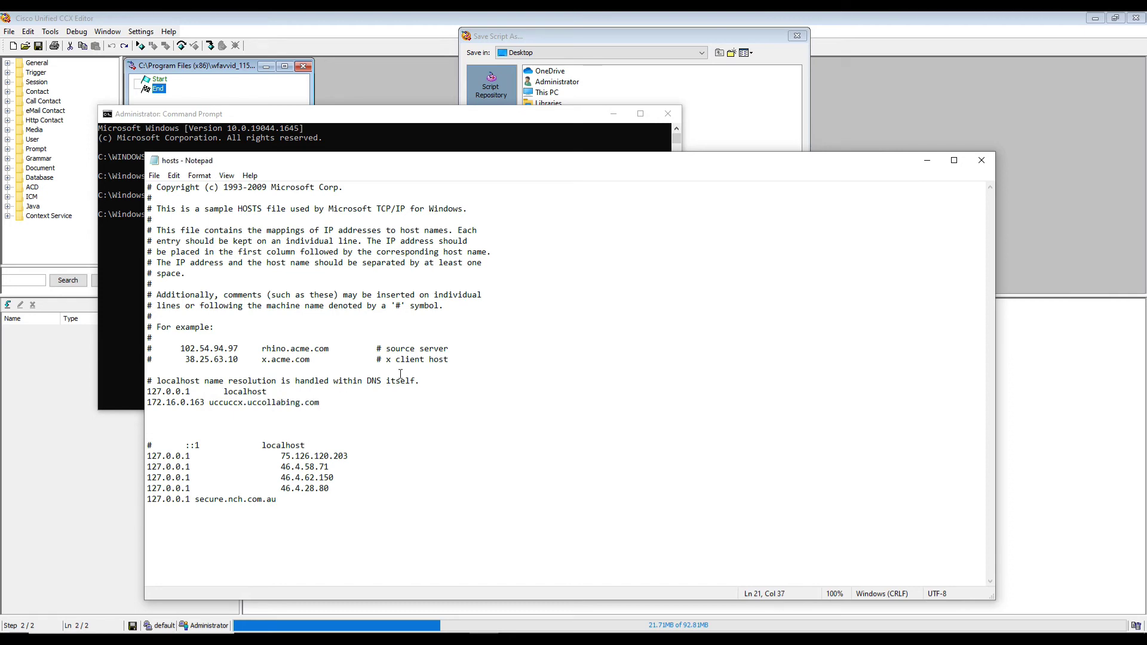
{"action": "left_click", "coordinate": [982, 160]}
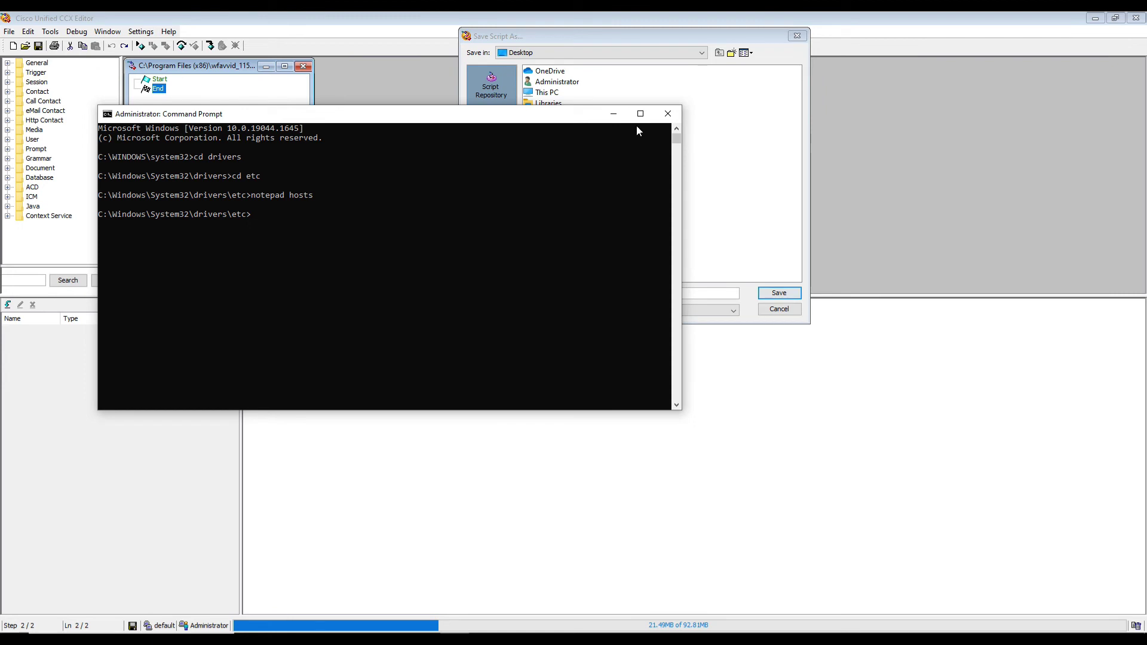
{"action": "left_click", "coordinate": [618, 121]}
{"action": "left_click", "coordinate": [496, 125]}
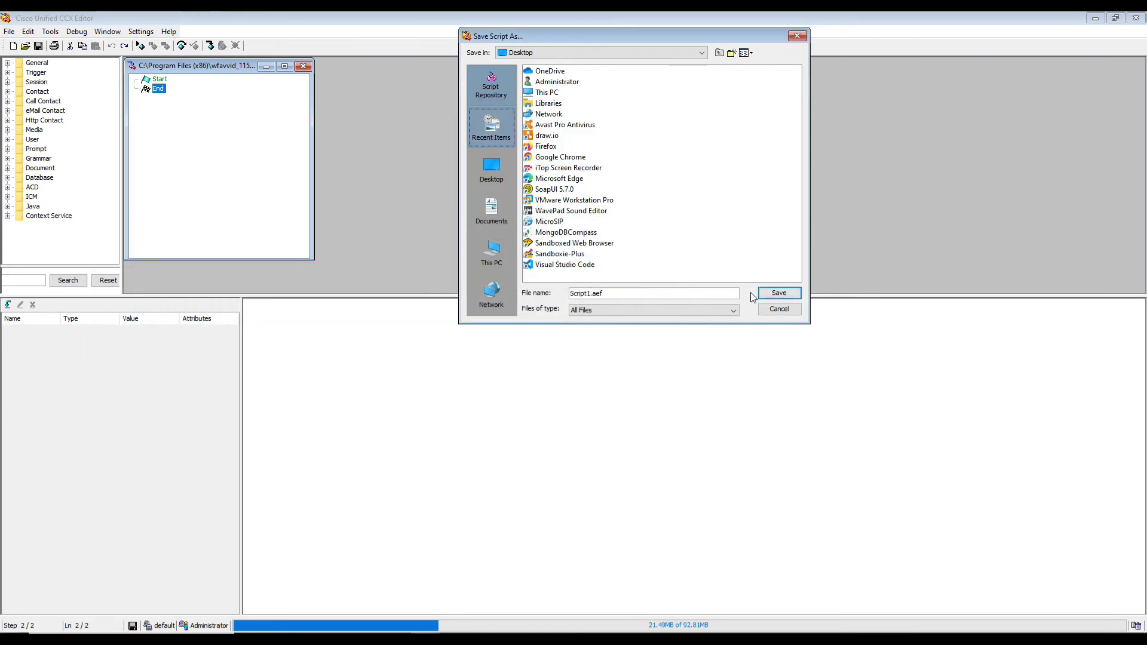
Restart Save As and browse into the Script Repository's default folder.
{"action": "left_click", "coordinate": [778, 308]}
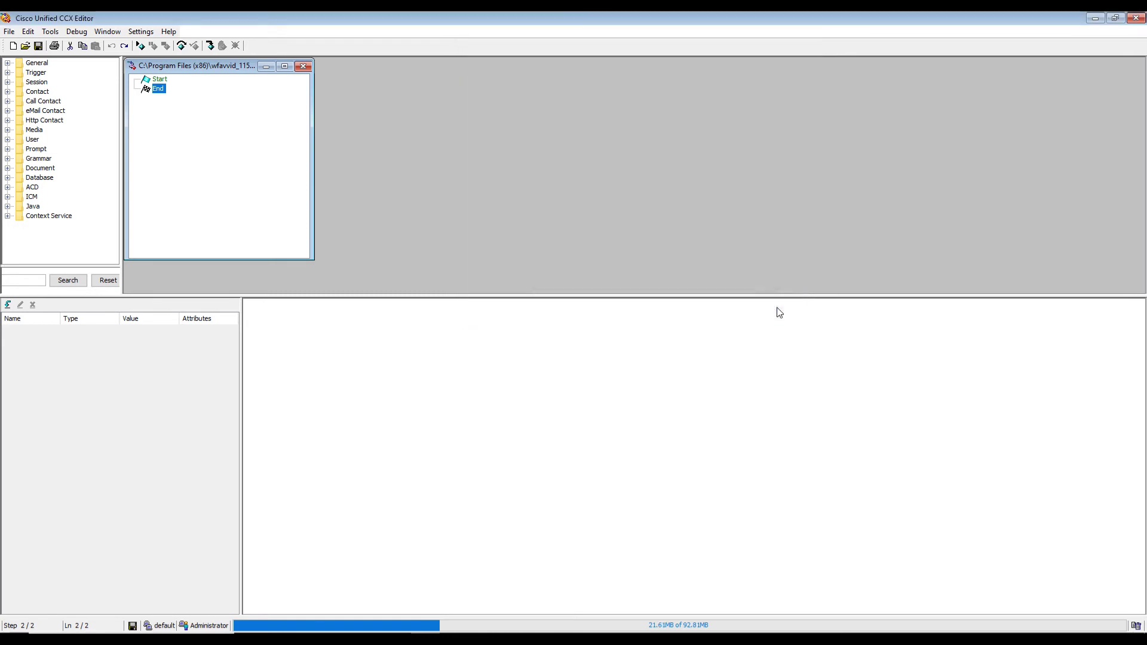
{"action": "left_click", "coordinate": [9, 31]}
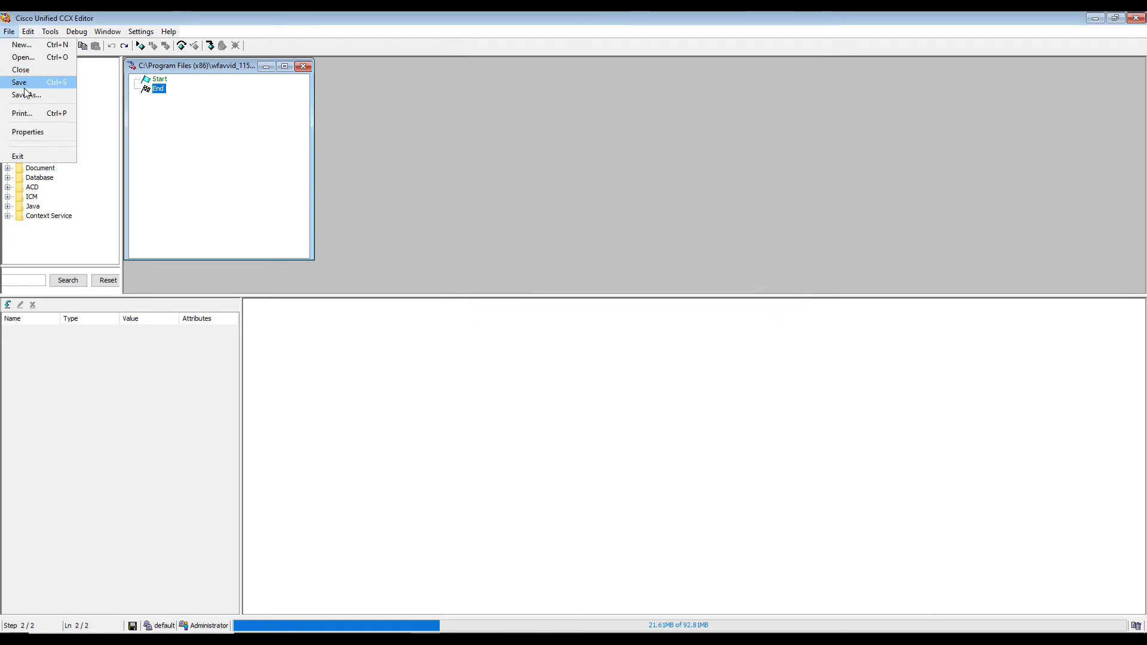
{"action": "left_click", "coordinate": [82, 96]}
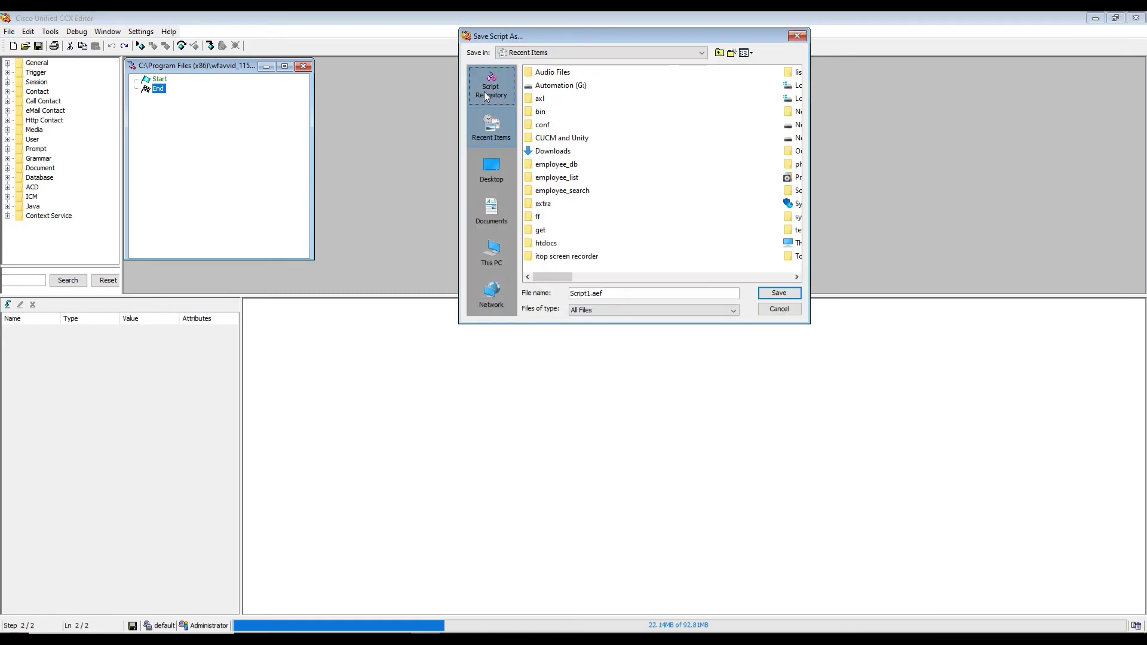
{"action": "left_click", "coordinate": [480, 92]}
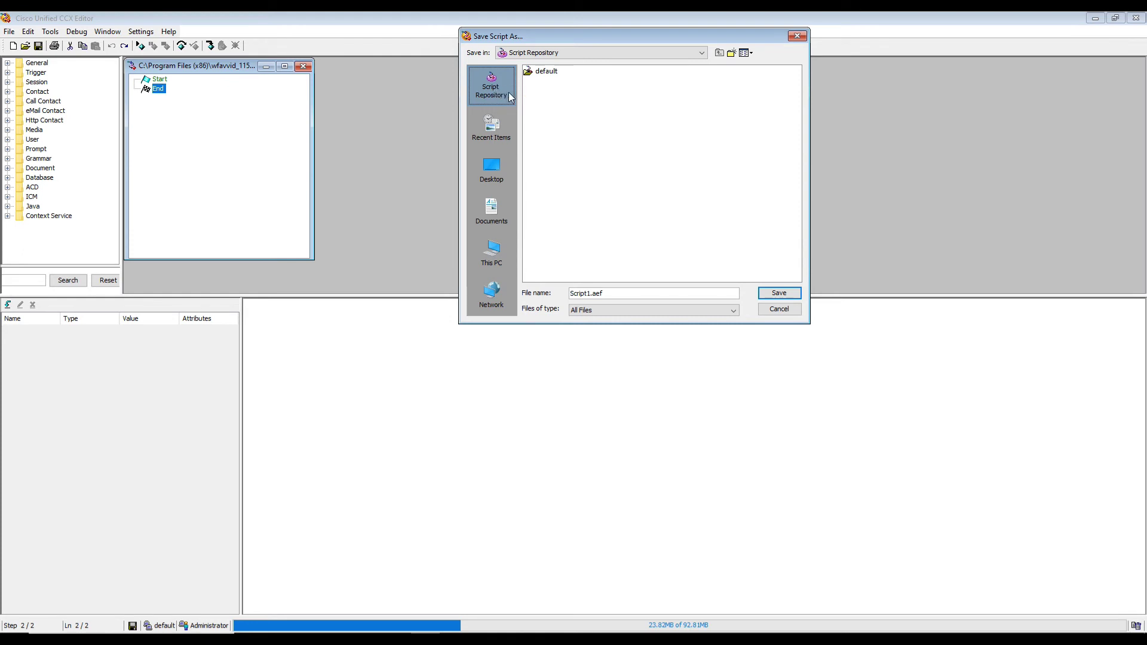
{"action": "double_click", "coordinate": [545, 72]}
Save the script there under the name Test.aef.
{"action": "left_click", "coordinate": [618, 293]}
{"action": "double_click", "coordinate": [618, 292]}
{"action": "type", "text": "T"}
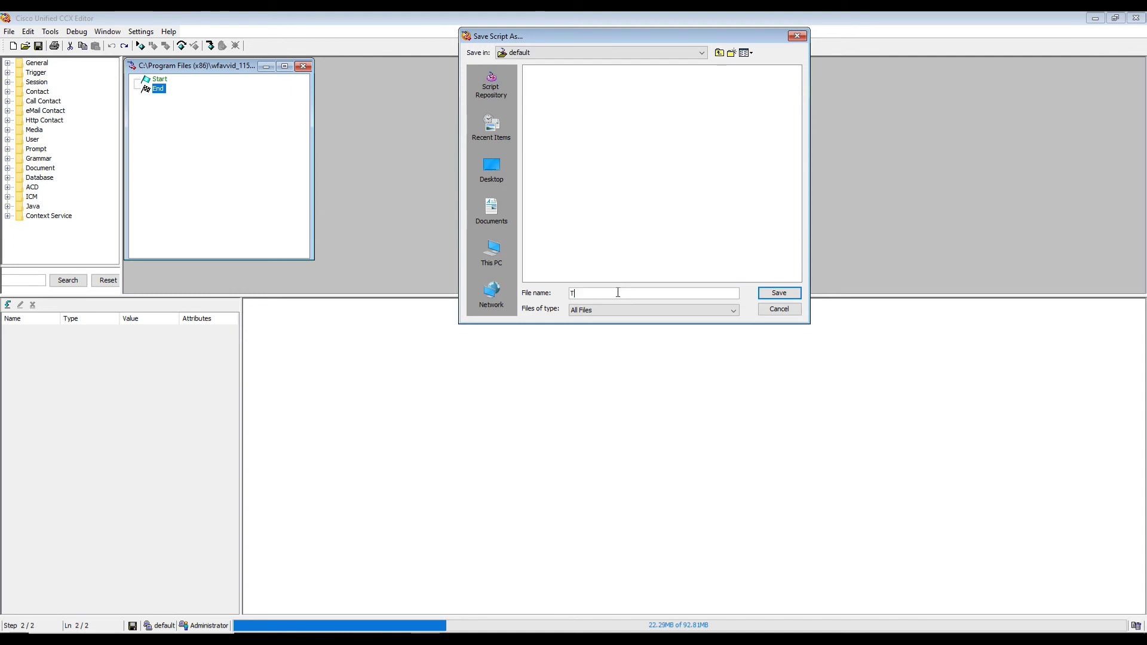
{"action": "type", "text": "est.aef"}
{"action": "key", "text": "Return"}
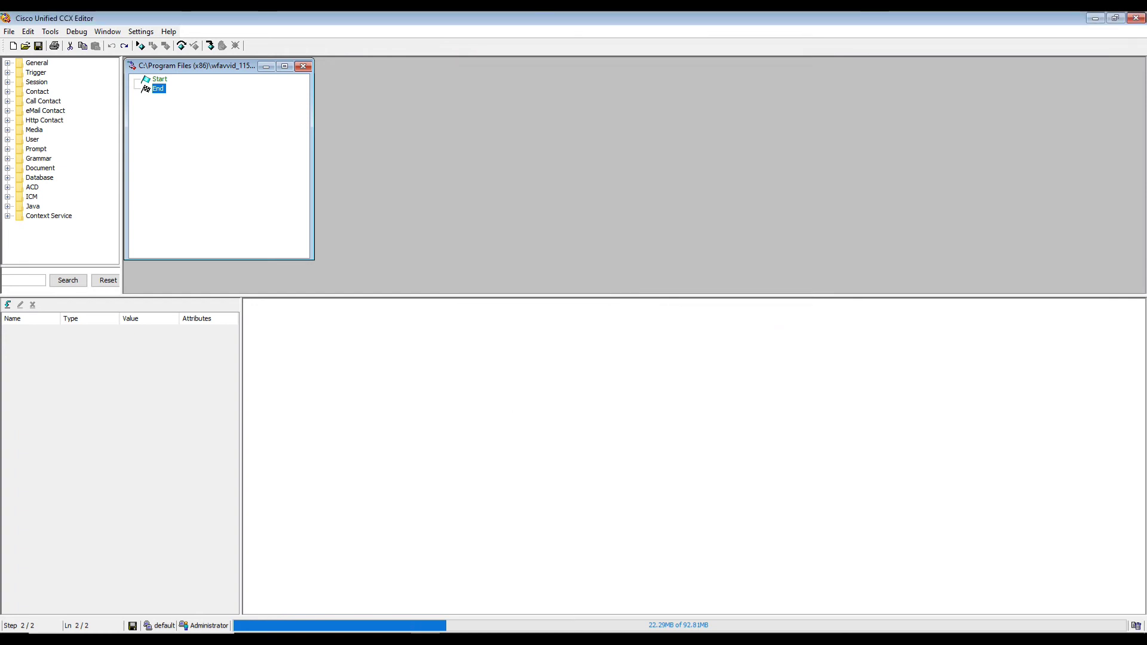
{"action": "key", "text": "alt+Tab"}
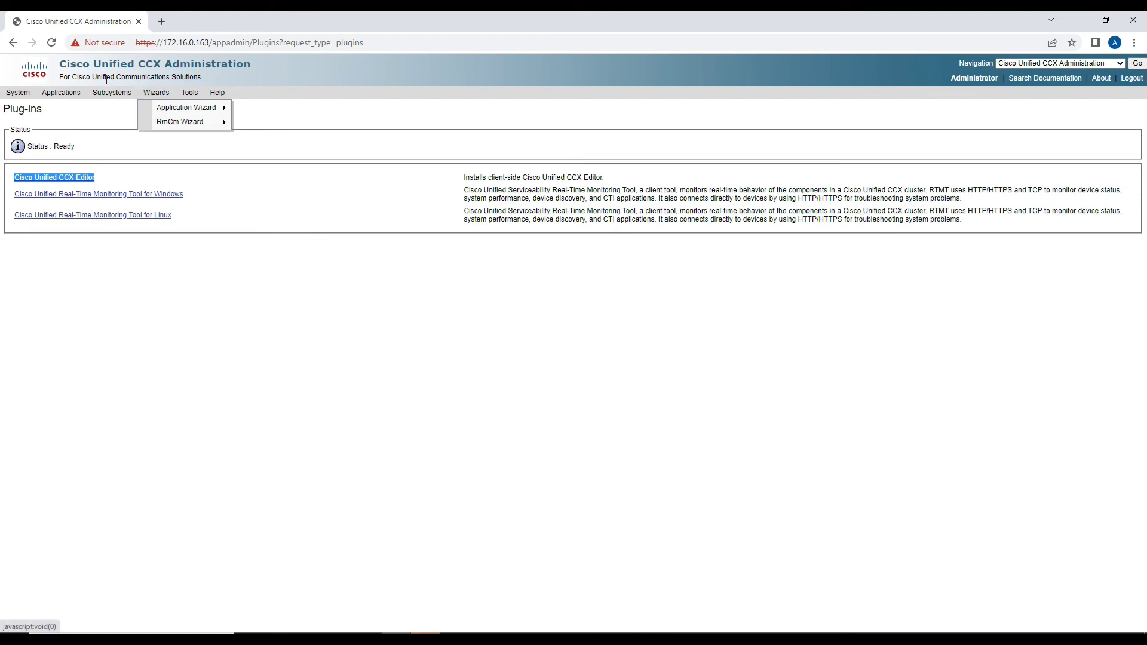
Go to Applications > Script Management in CCX Administration.
{"action": "mouse_move", "coordinate": [77, 92]}
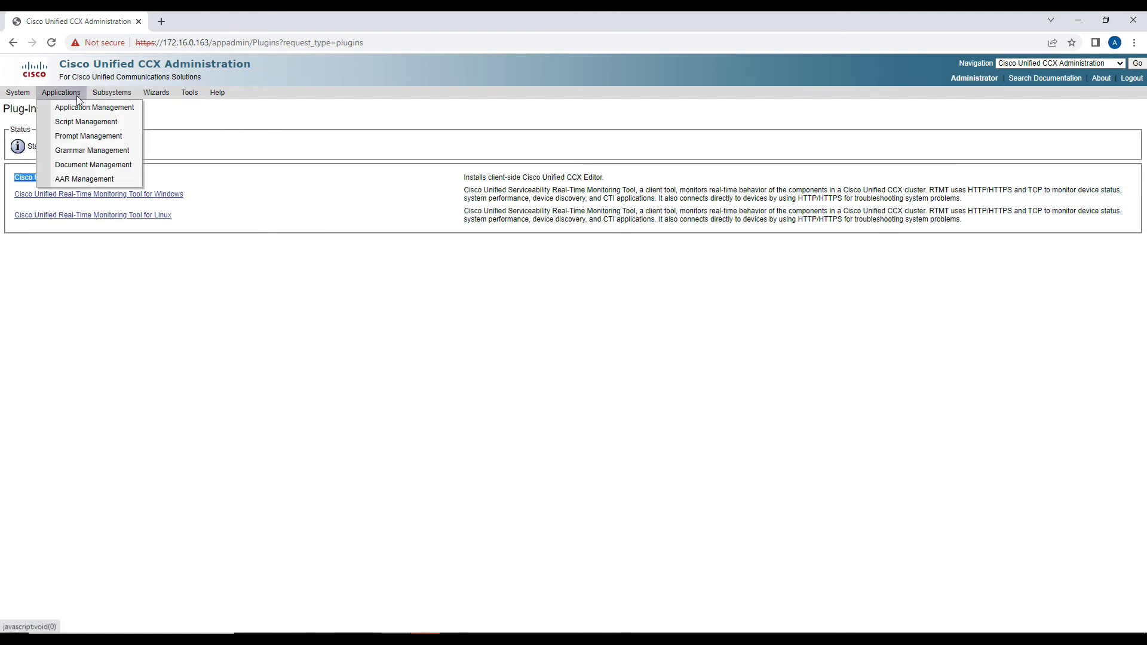
{"action": "left_click", "coordinate": [79, 122]}
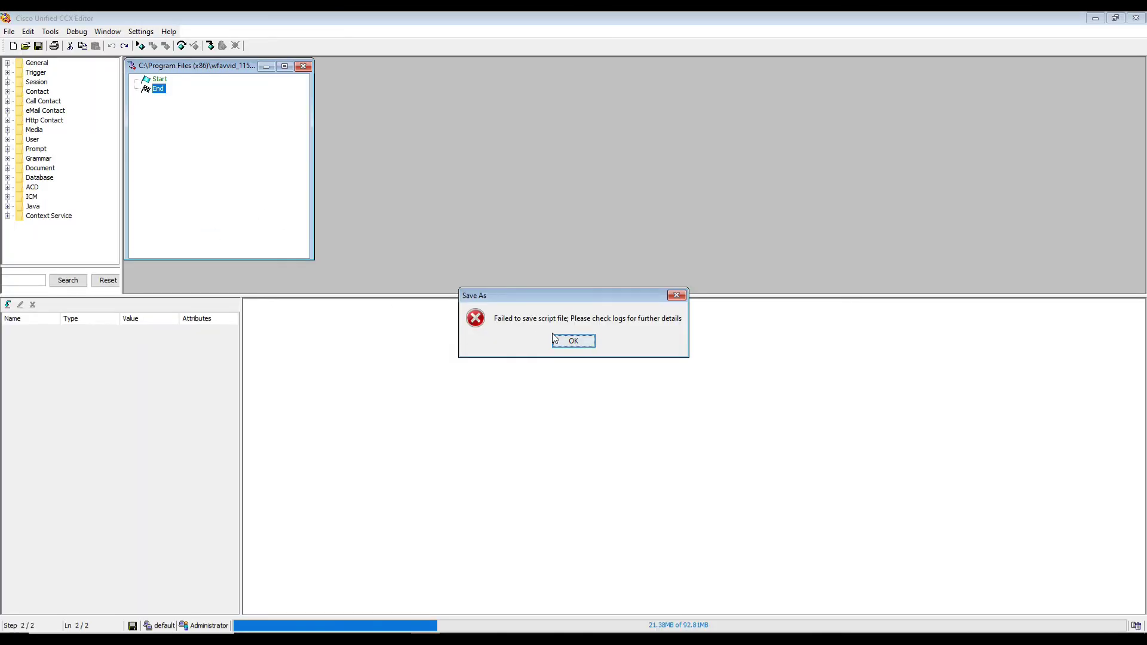
Dismiss the error and retry saving as Script1.aef in default, which fails again.
{"action": "left_click", "coordinate": [571, 341]}
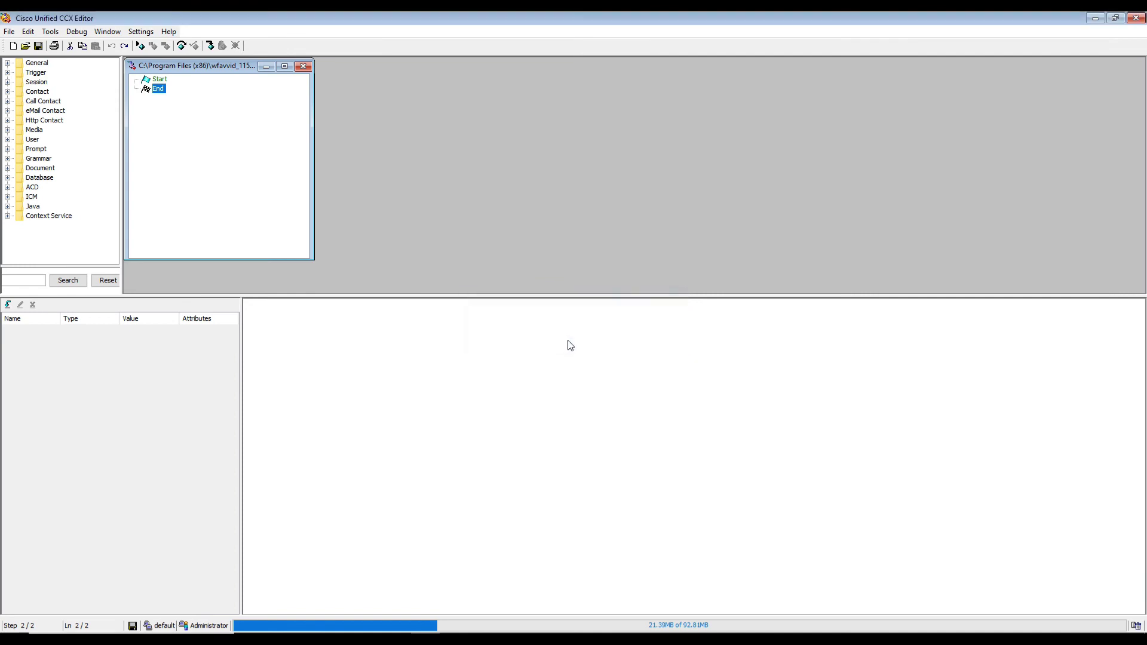
{"action": "left_click", "coordinate": [9, 31]}
{"action": "left_click", "coordinate": [27, 95]}
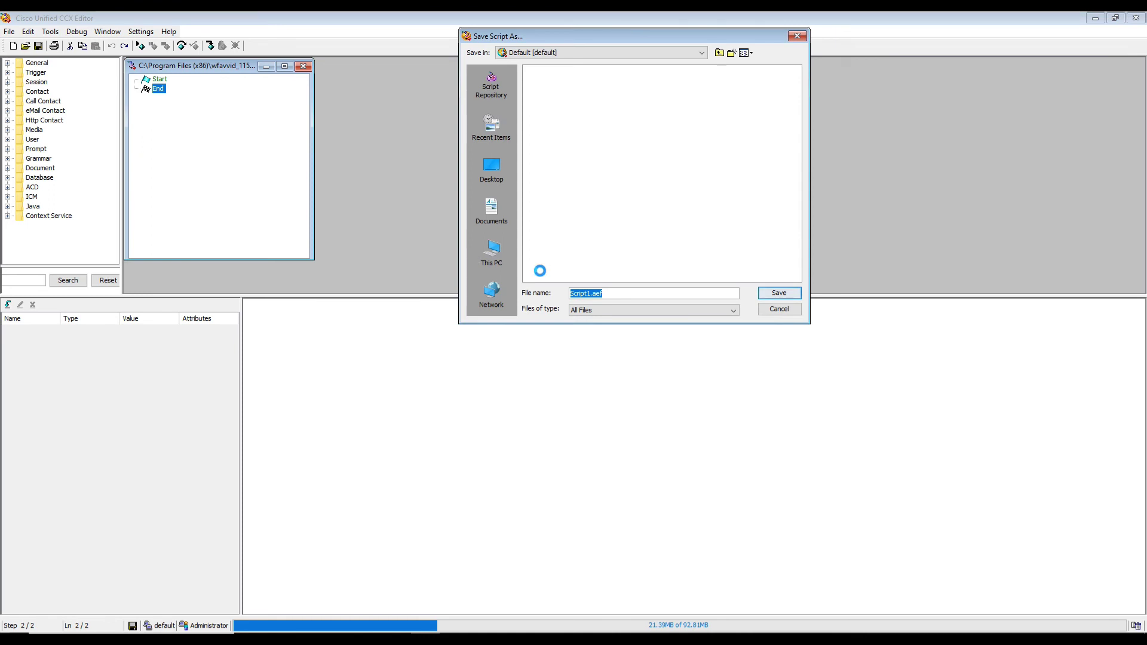
{"action": "left_click", "coordinate": [770, 293]}
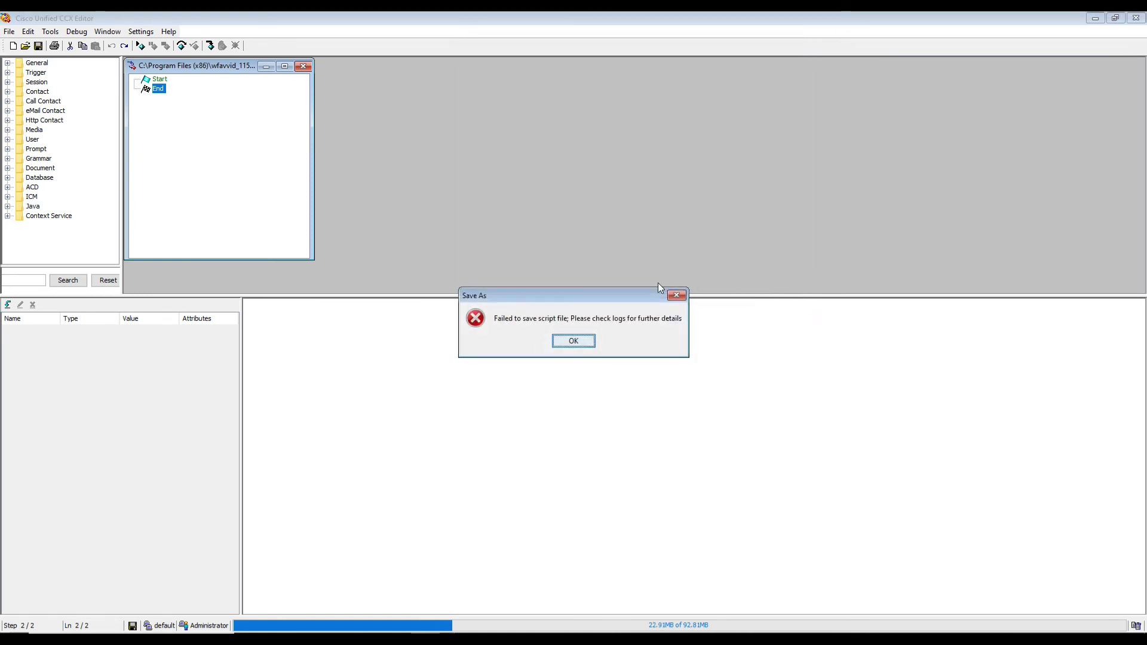
{"action": "left_click", "coordinate": [579, 344]}
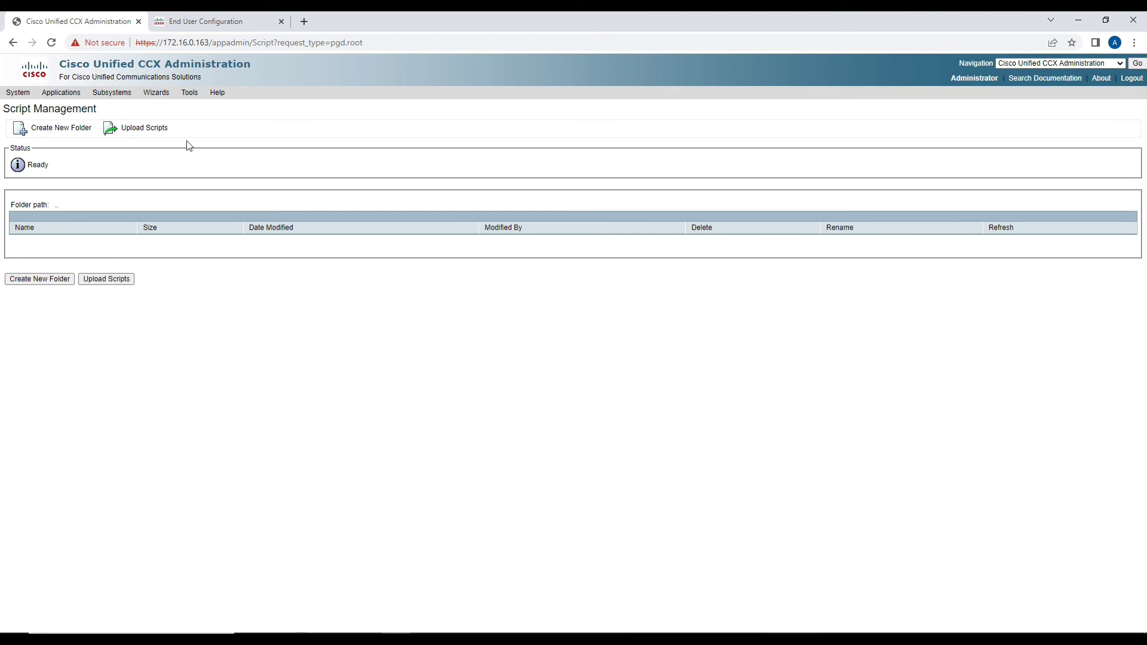
Add an available user as CCX Administrator in Administrator Capability View and update.
{"action": "left_click", "coordinate": [192, 94]}
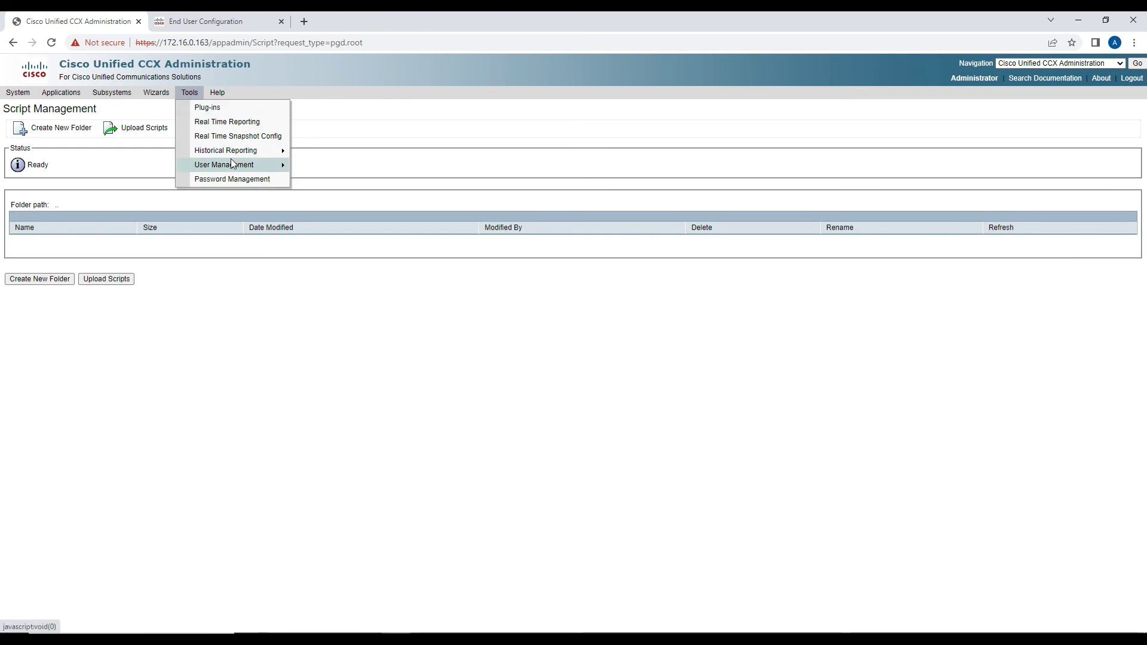
{"action": "mouse_move", "coordinate": [245, 157]}
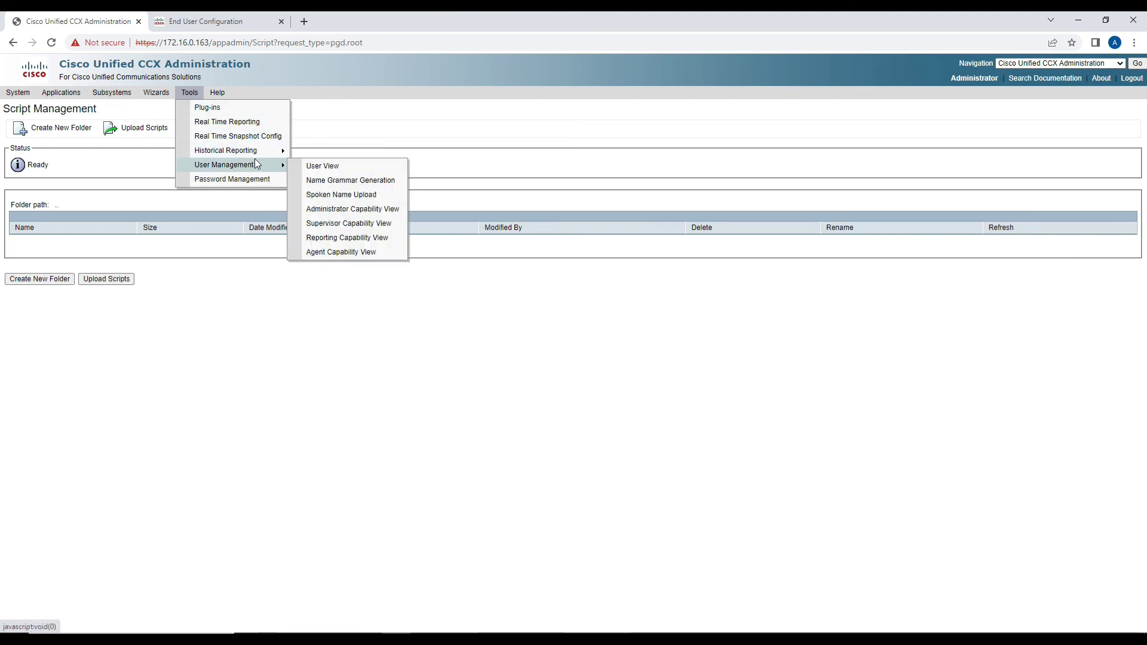
{"action": "left_click", "coordinate": [346, 211]}
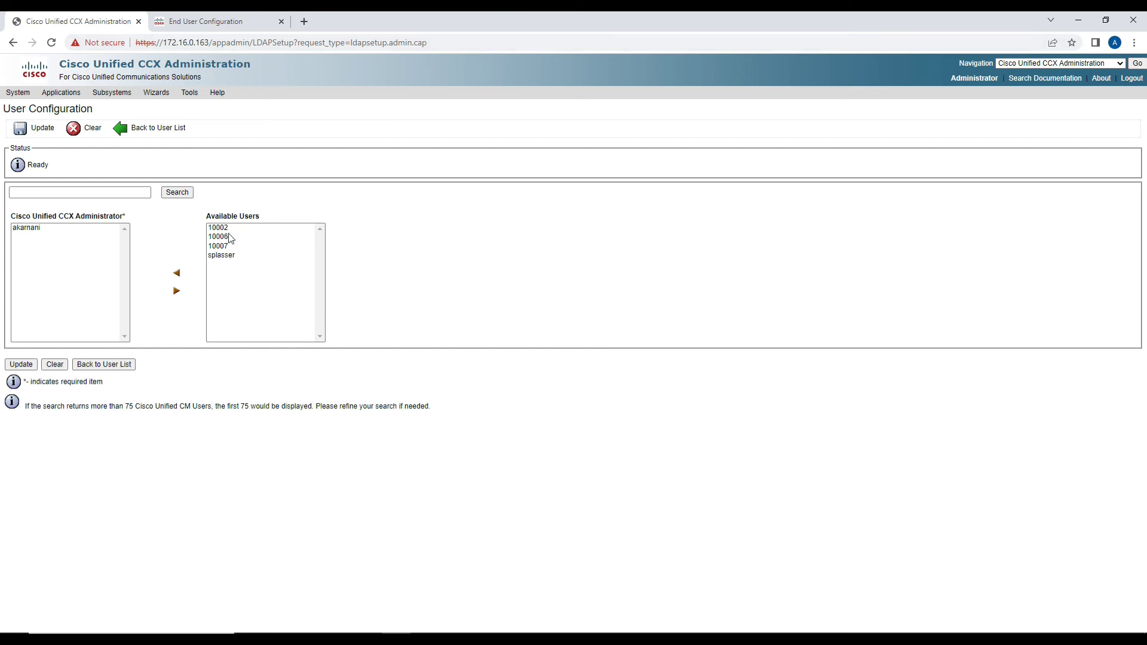
{"action": "left_click", "coordinate": [227, 230]}
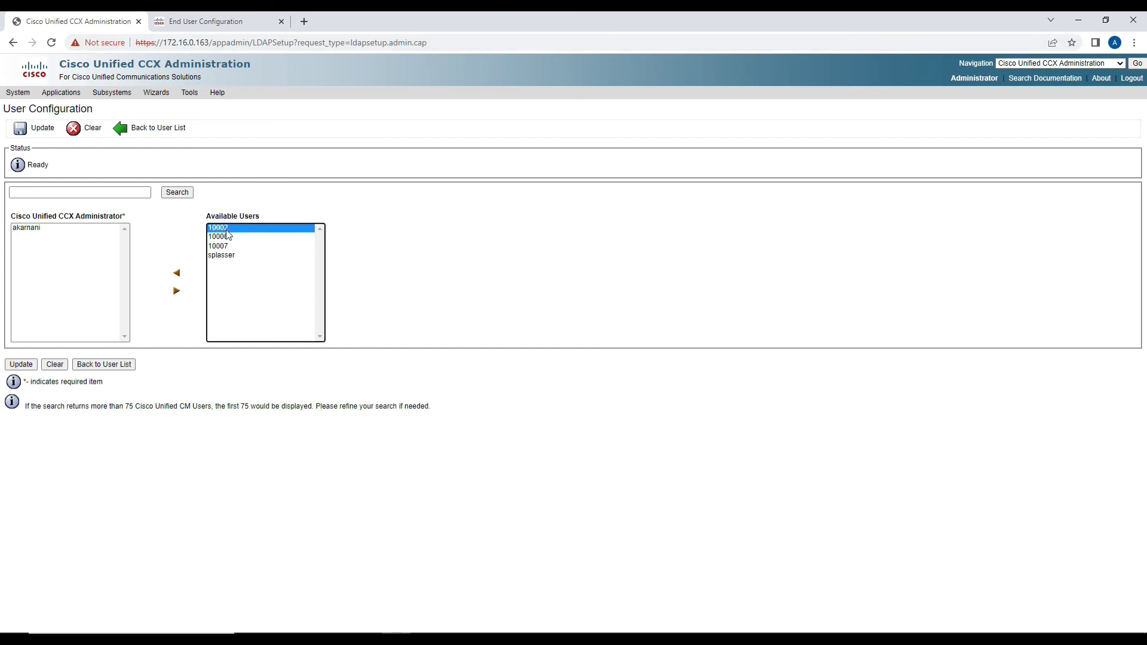
{"action": "left_click", "coordinate": [179, 276]}
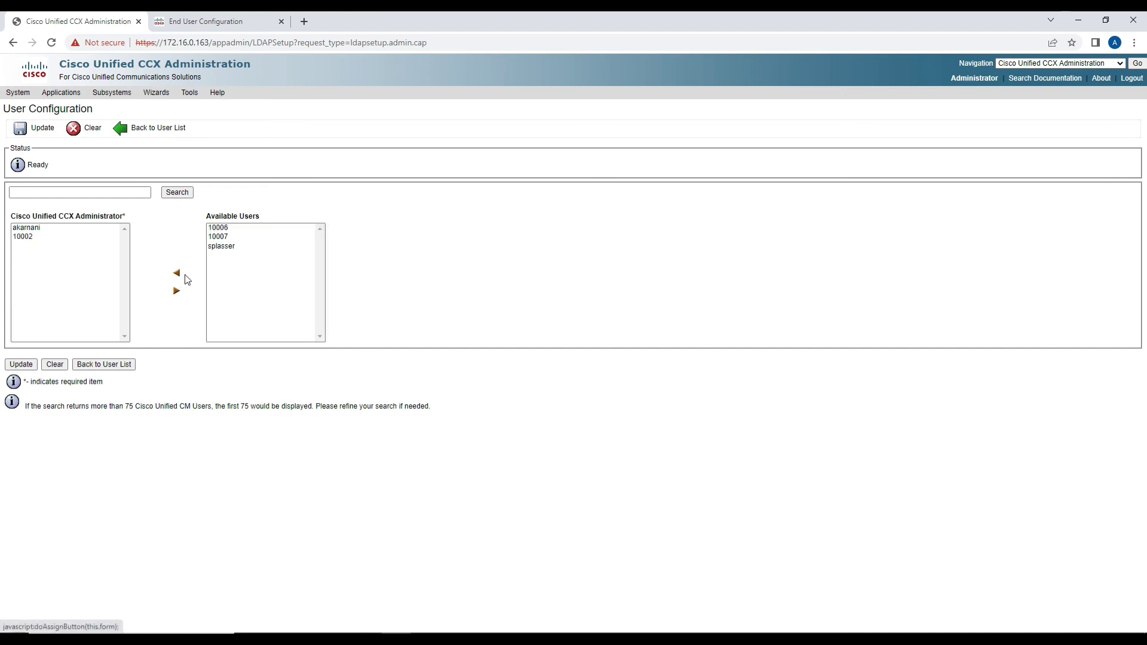
{"action": "left_click", "coordinate": [33, 367]}
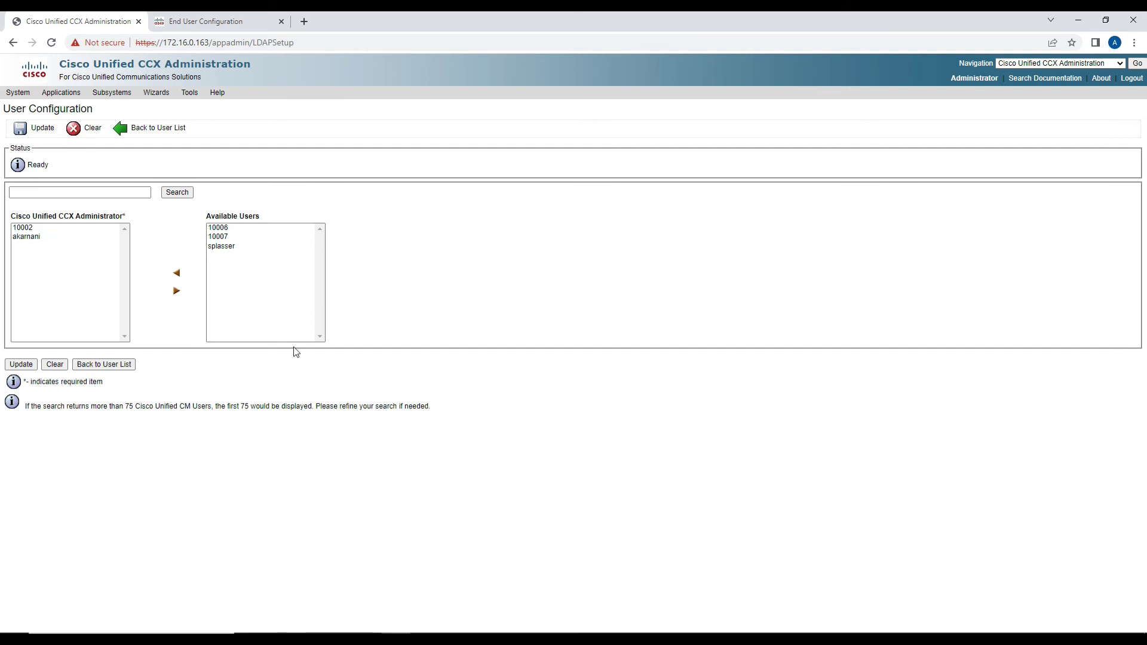
{"action": "left_click", "coordinate": [513, 638]}
Sign back into the Editor's Authentication dialog with the new administrator's user ID and password.
{"action": "left_click", "coordinate": [535, 587]}
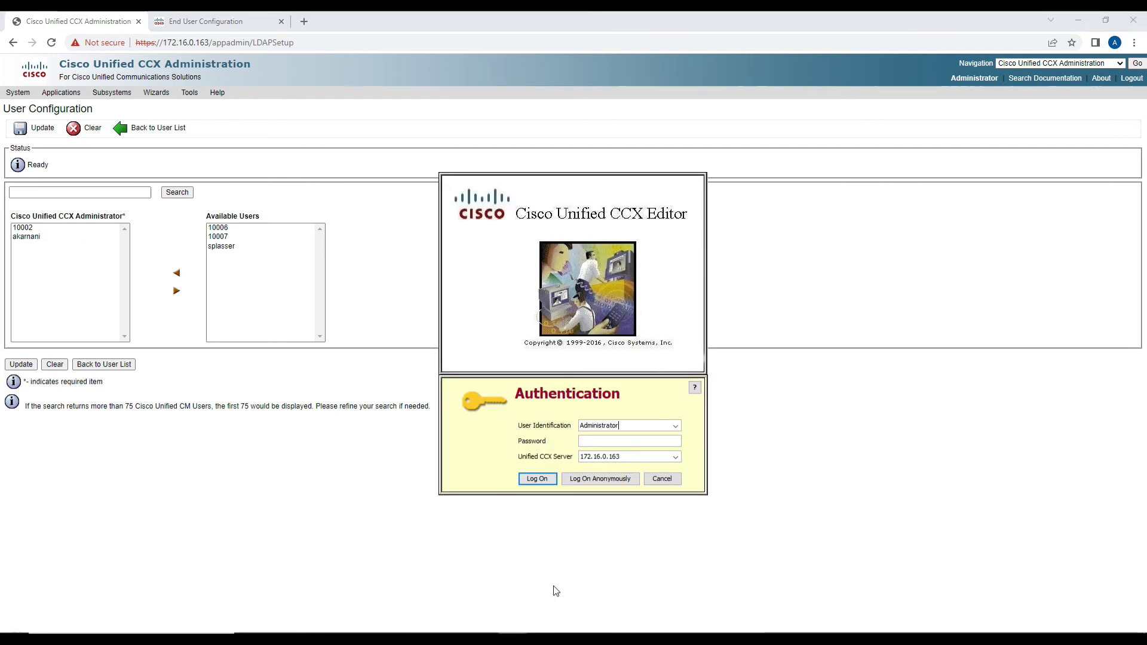
{"action": "left_click_drag", "start_coordinate": [626, 425], "coordinate": [457, 426]}
{"action": "type", "text": "10002"}
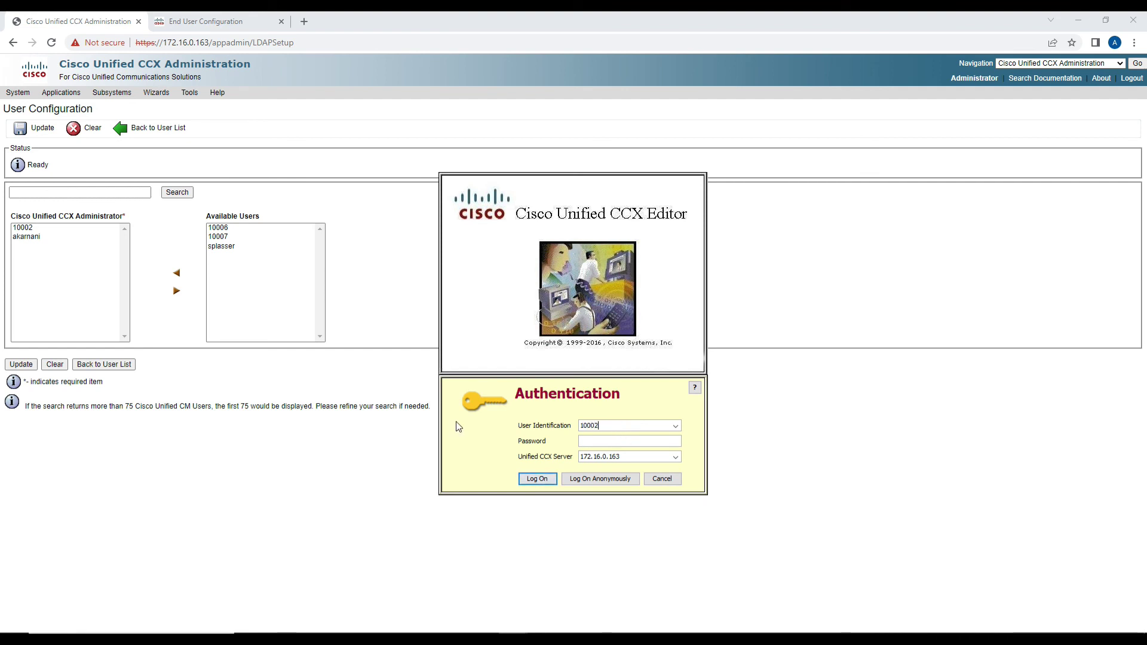
{"action": "key", "text": "Tab"}
{"action": "key", "text": "Return"}
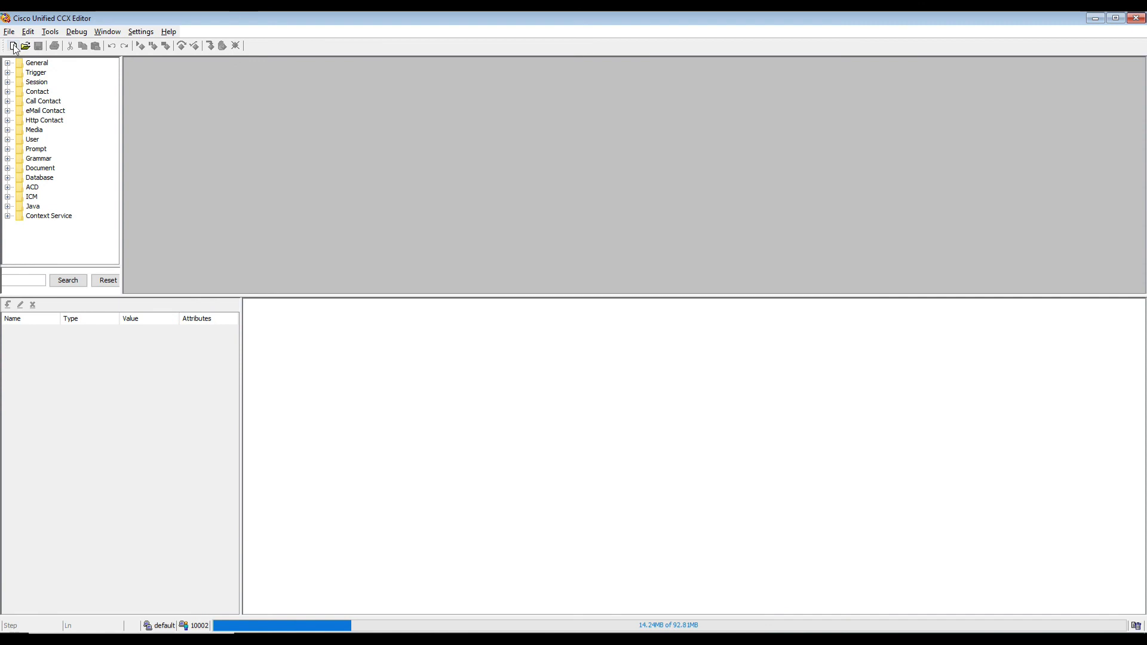
Start a blank script and save it as Script1.aef in the Script Repository's default folder.
{"action": "left_click", "coordinate": [13, 45]}
{"action": "left_click", "coordinate": [9, 31]}
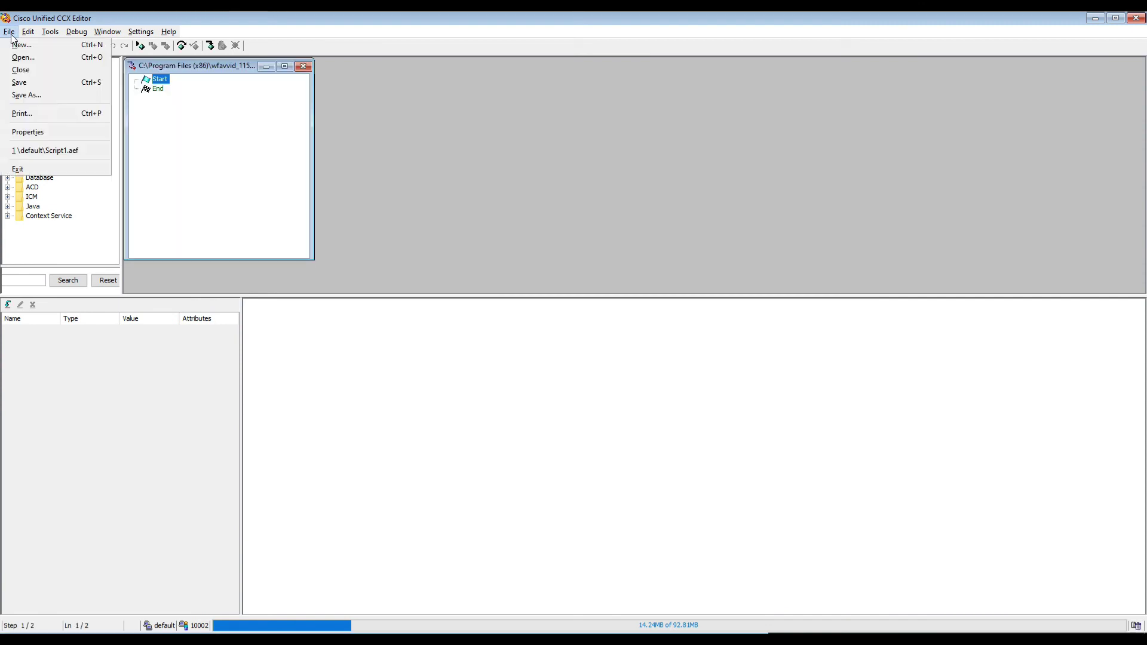
{"action": "left_click", "coordinate": [27, 95]}
{"action": "left_click", "coordinate": [499, 101]}
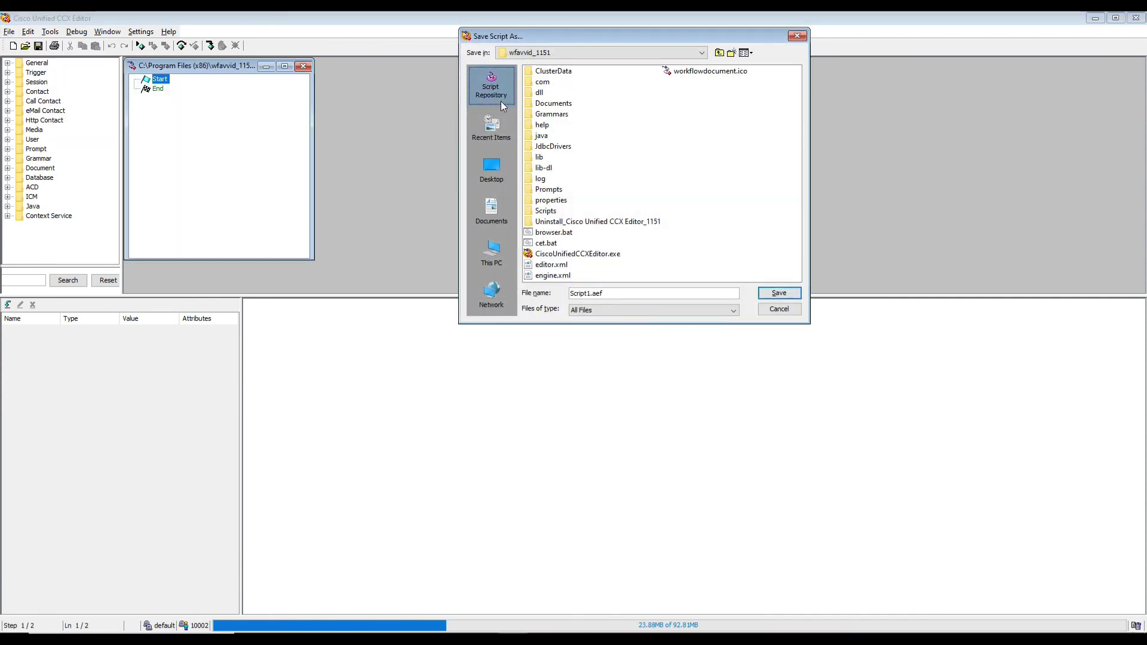
{"action": "double_click", "coordinate": [543, 72]}
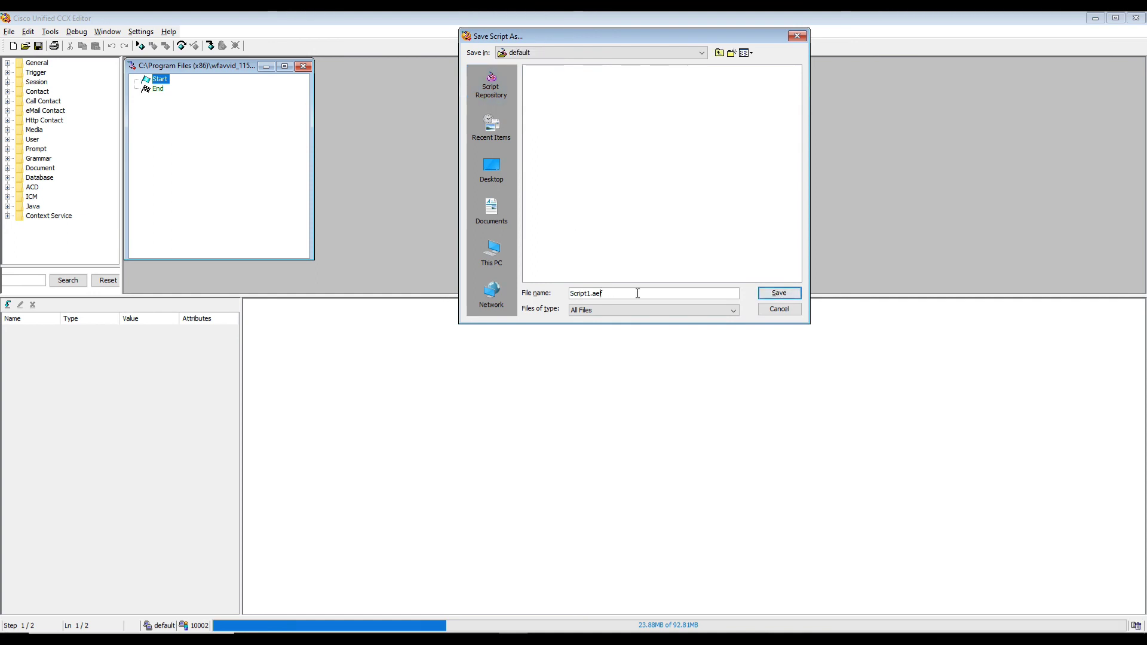
{"action": "left_click", "coordinate": [761, 297]}
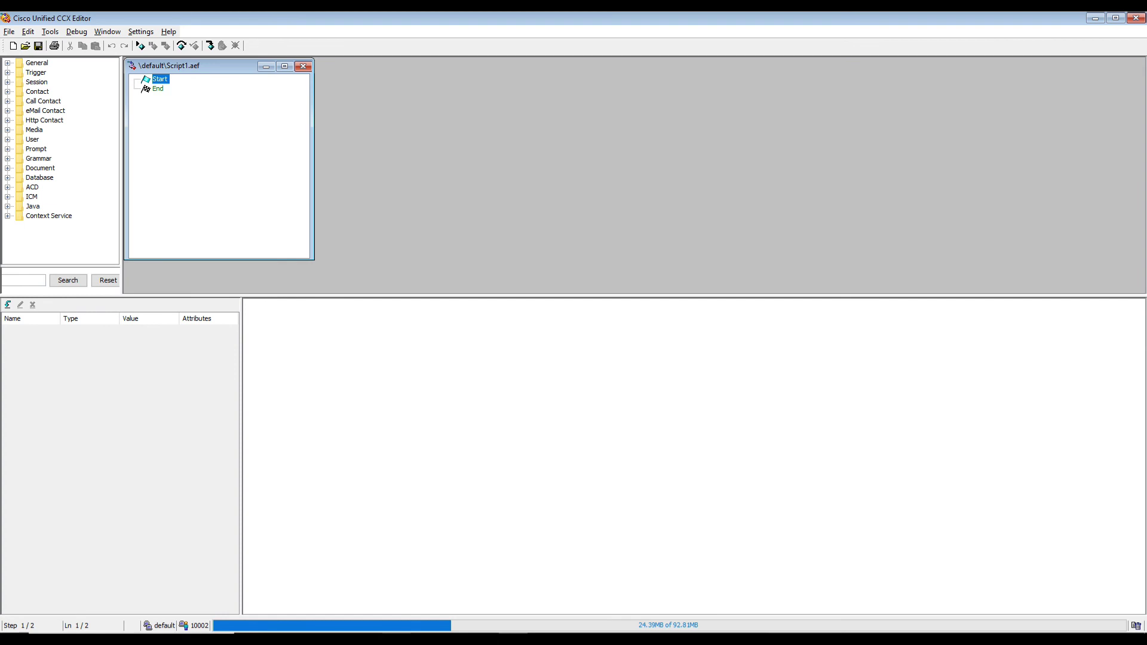
{"action": "mouse_move", "coordinate": [397, 639]}
{"action": "left_click", "coordinate": [397, 583]}
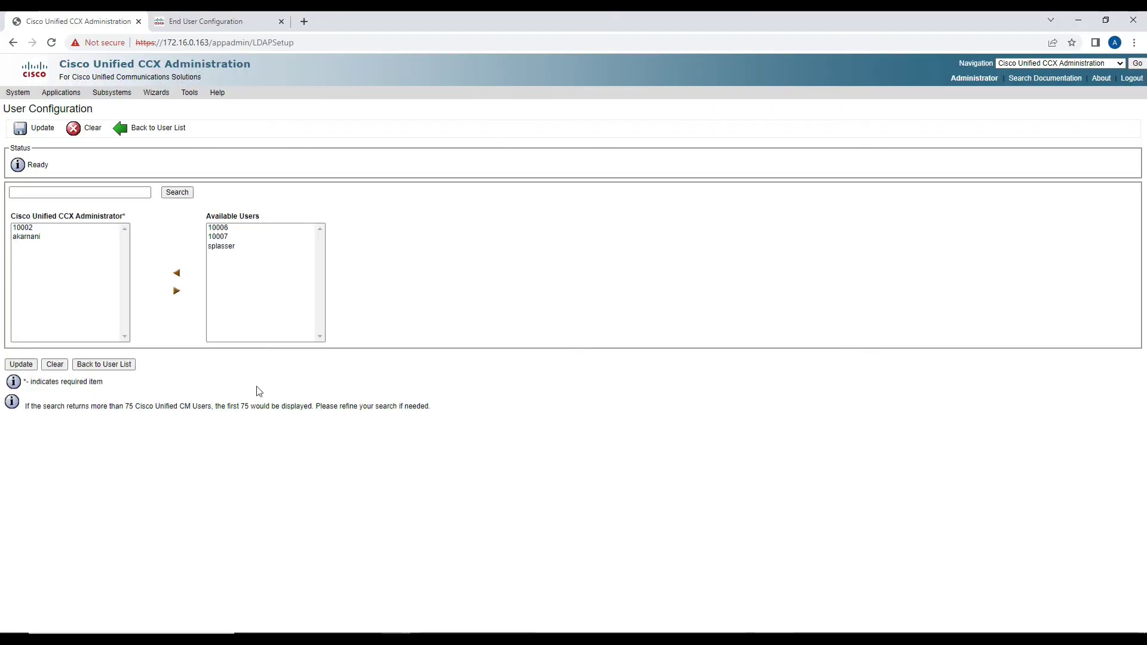
Open Applications > Script Management and confirm Script1.aef (3.68 KB) is listed.
{"action": "mouse_move", "coordinate": [61, 92]}
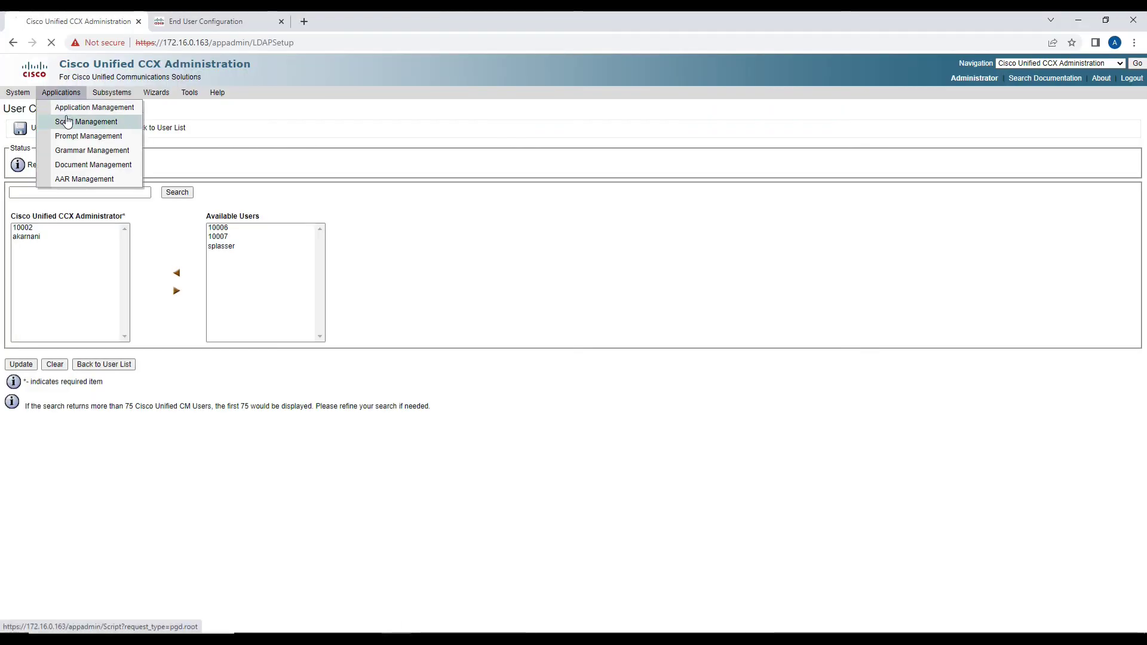
{"action": "left_click", "coordinate": [63, 119]}
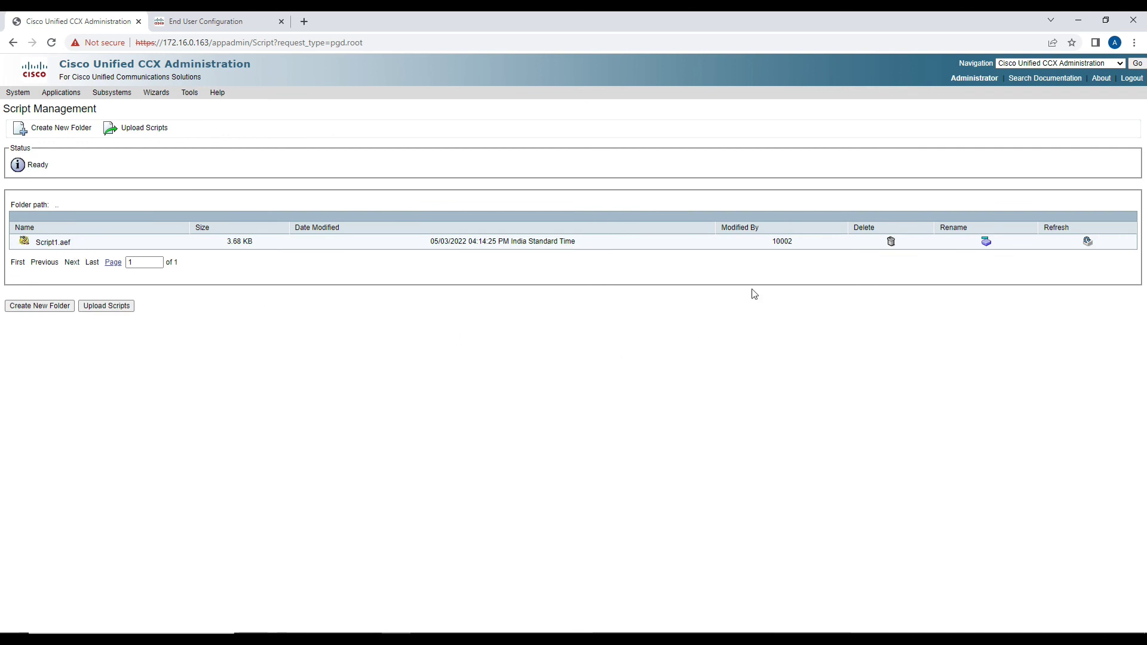
{"action": "left_click_drag", "start_coordinate": [762, 247], "coordinate": [801, 248]}
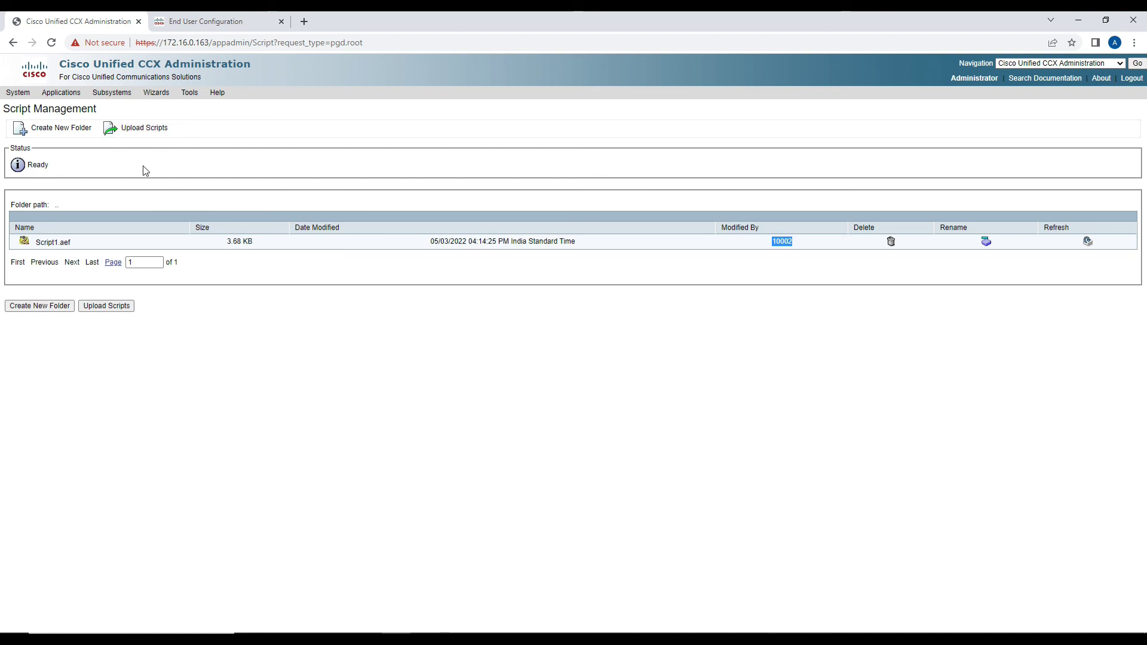
{"action": "left_click", "coordinate": [232, 341]}
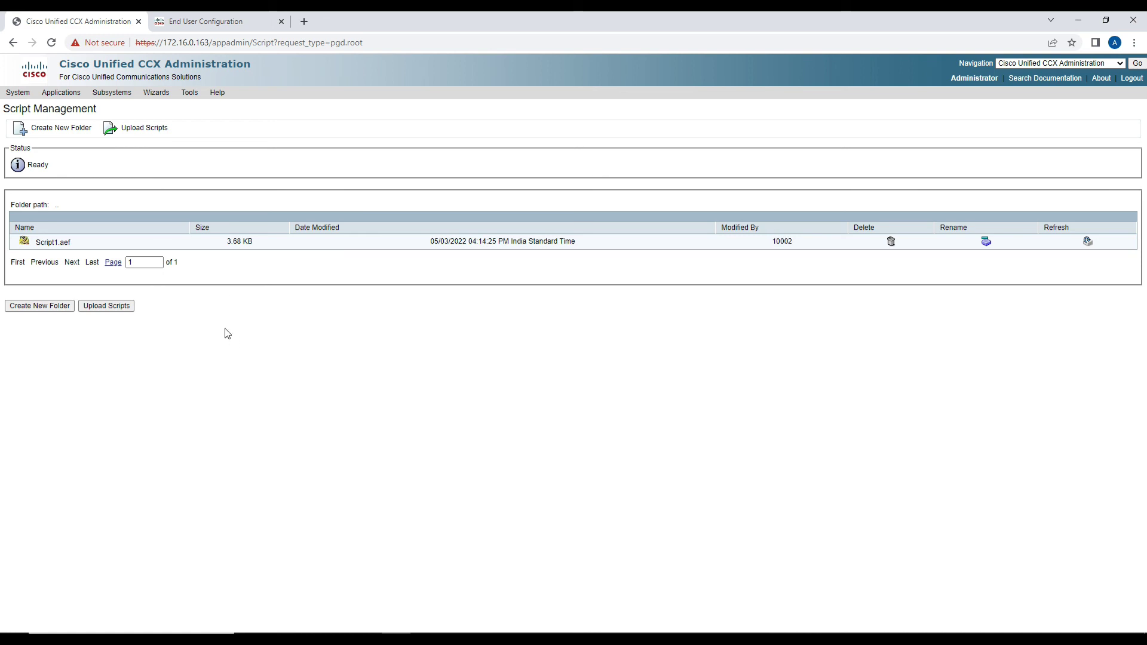